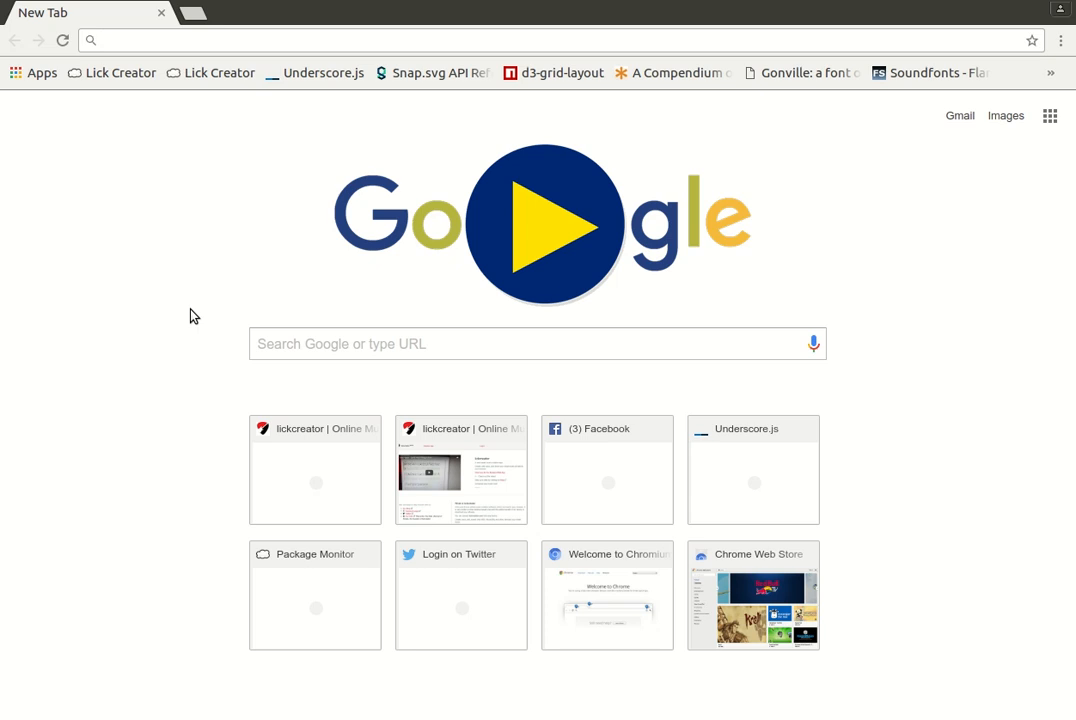
Load lickcreator.com from Chrome's address bar by accepting the 'lic' suggestion
text(lic)
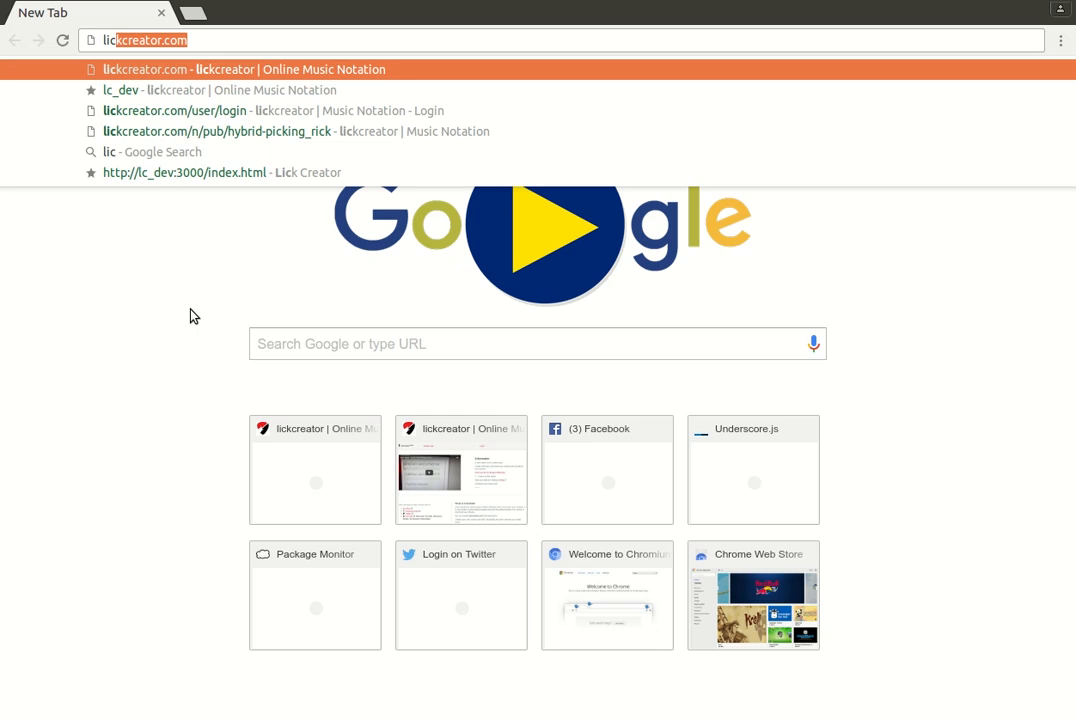
key(Return)
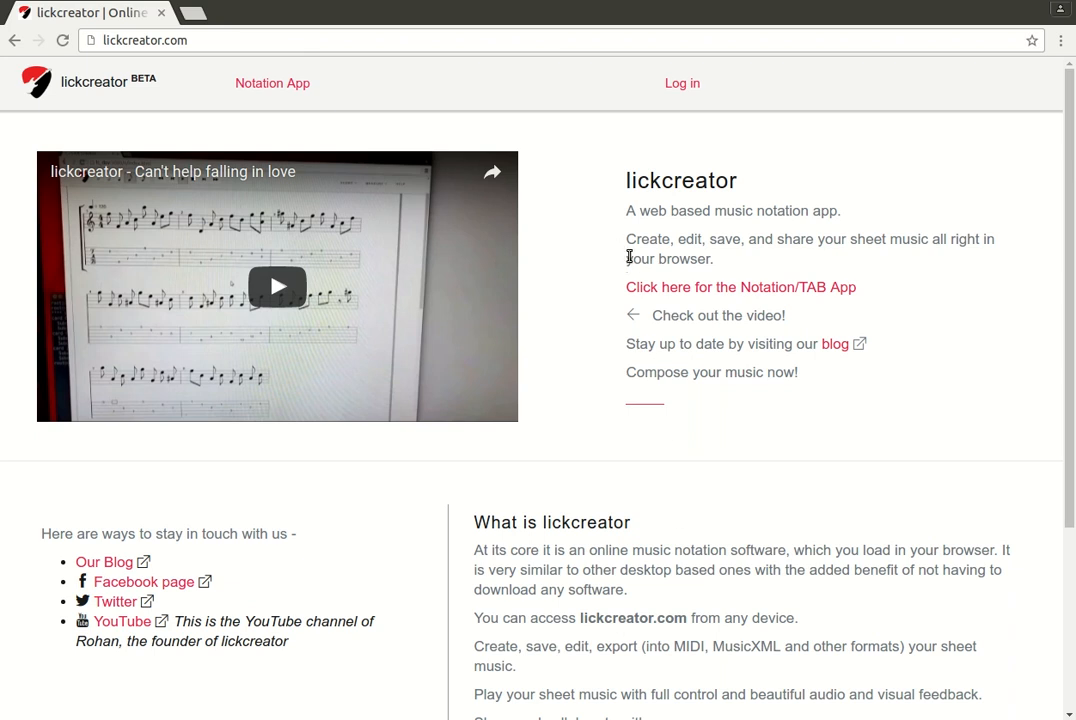
Highlight the app description line and open the Notation App's blank New Score
drag(628, 256, 840, 249)
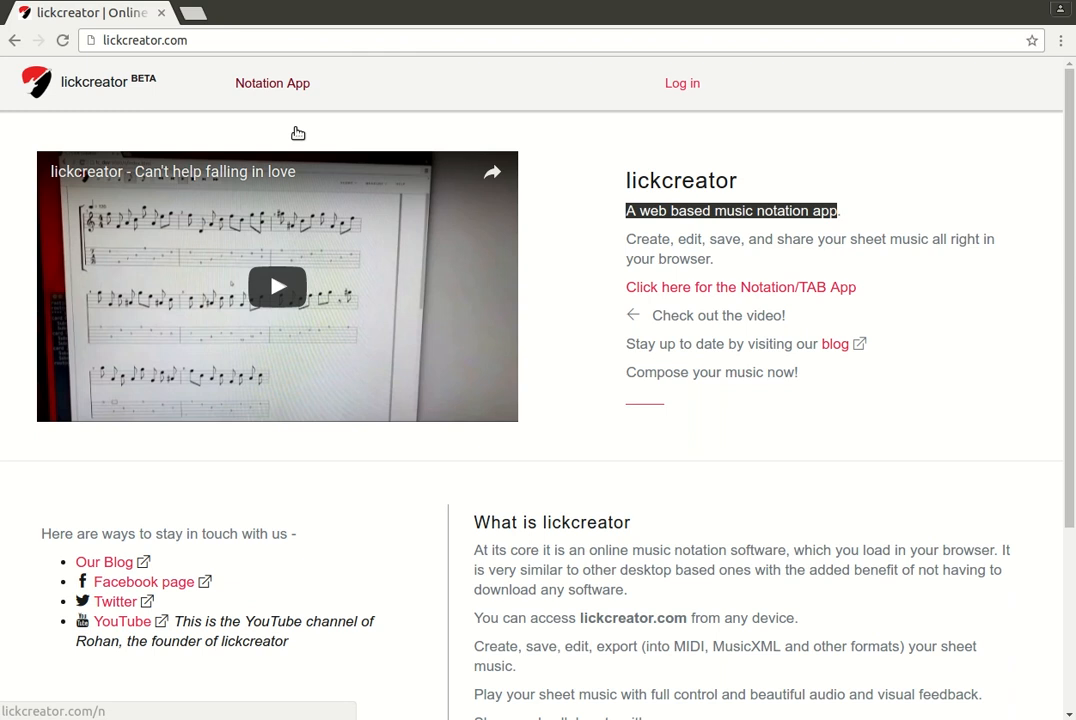
click(298, 133)
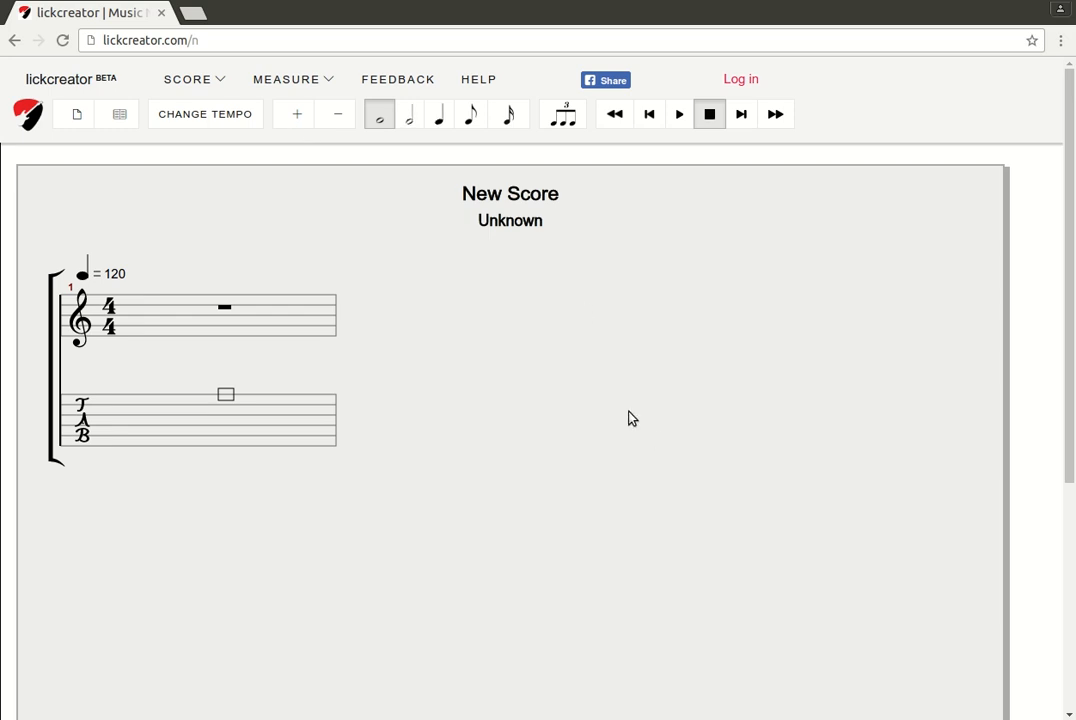
Browse the SCORE and MEASURE menus, then show the list of other public scores
mouse_move(175, 137)
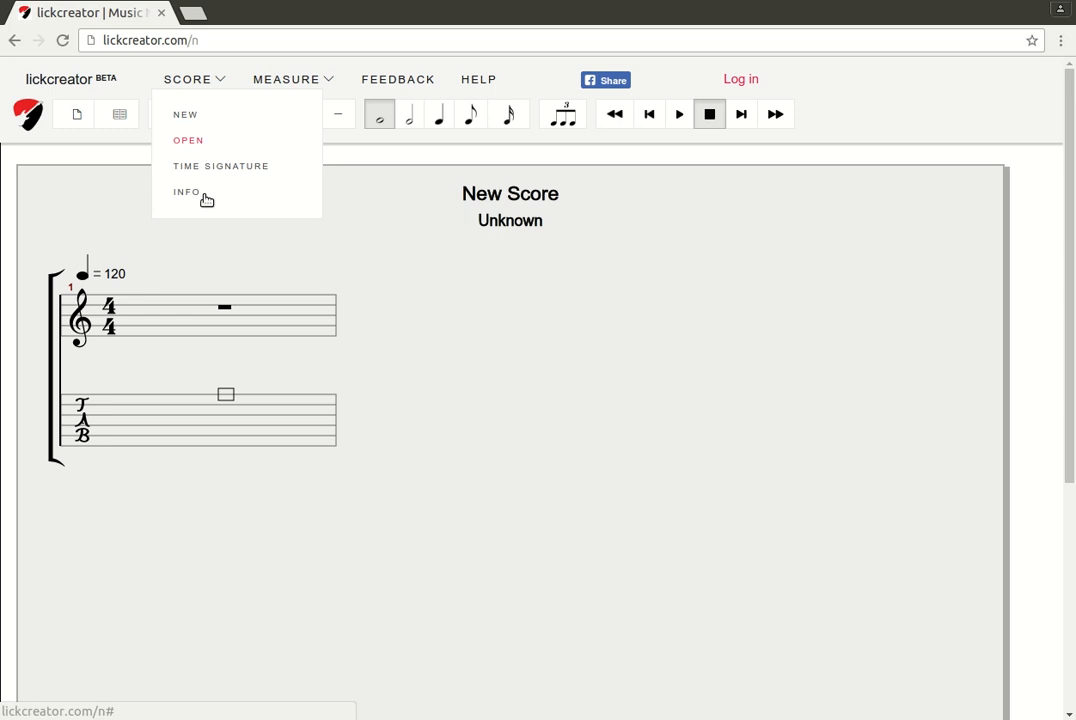
mouse_move(332, 127)
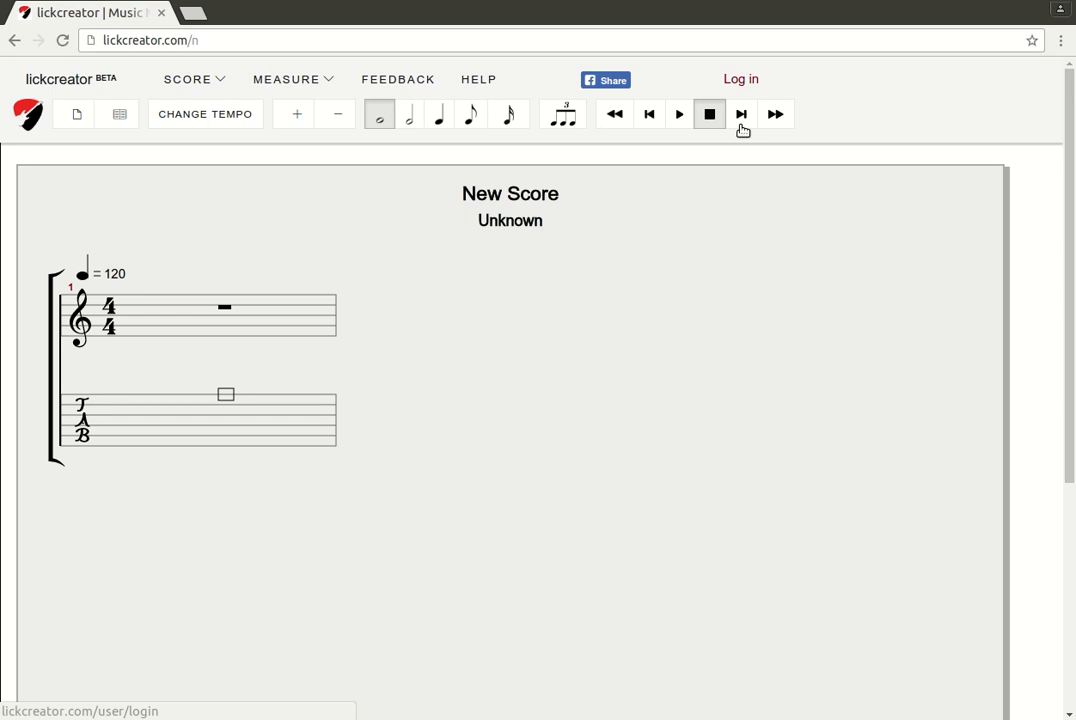
scroll(566, 434, down, 3)
scroll(566, 434, up, 3)
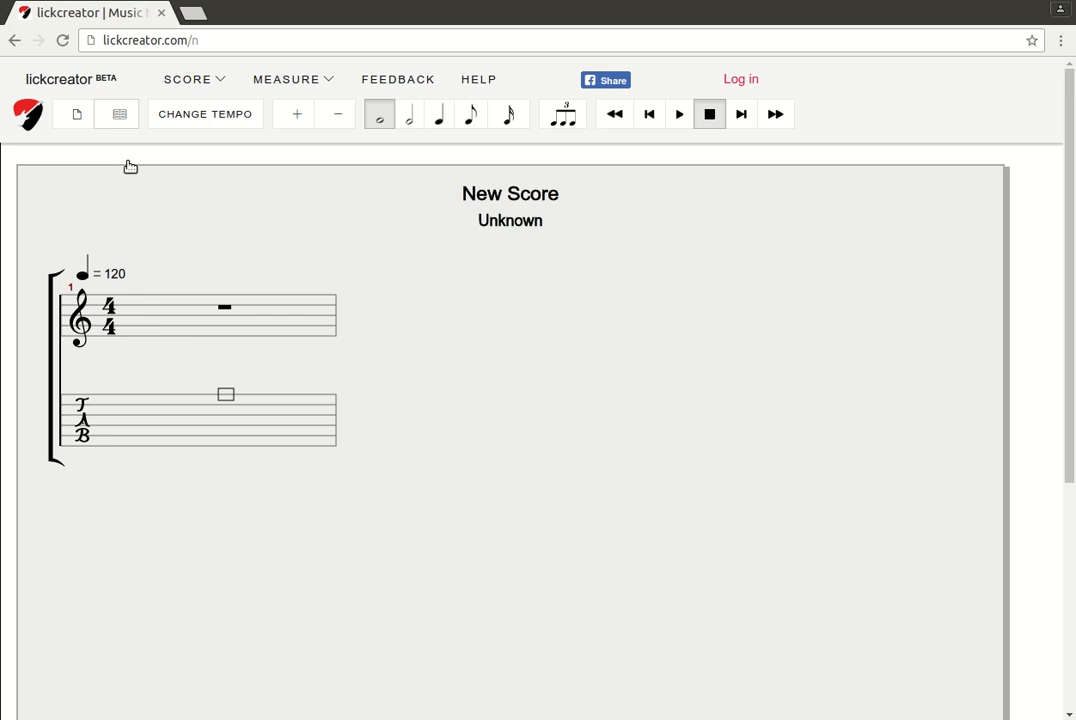
click(188, 79)
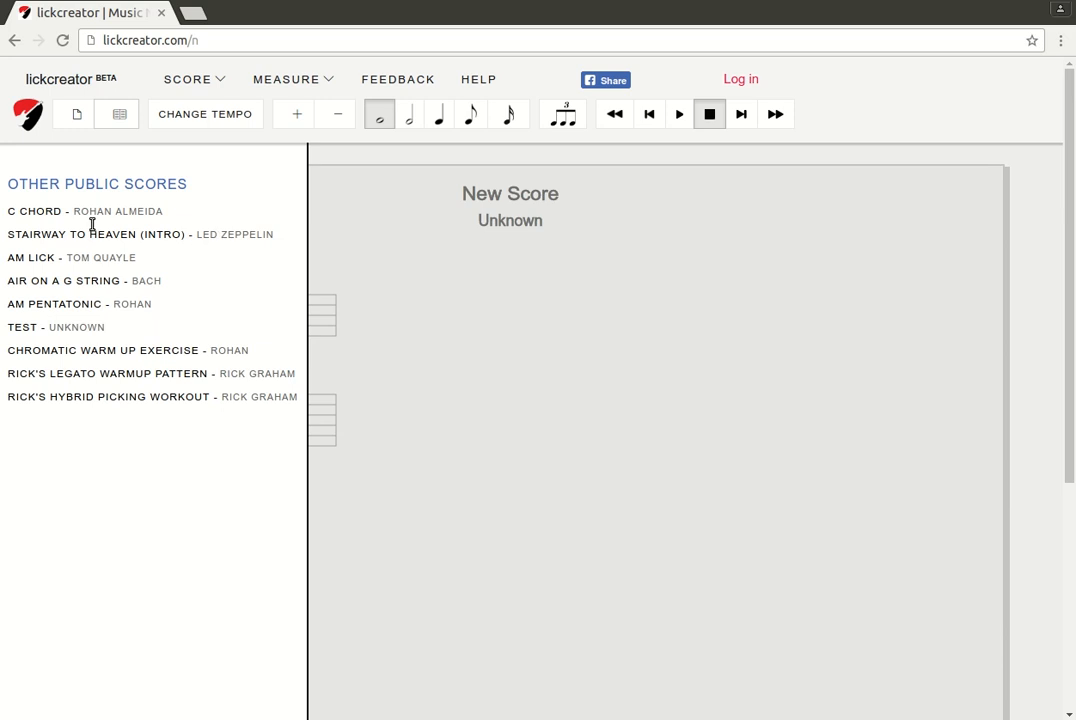
Load Stairway to Heaven (Intro) and select fret numbers in its tab, including measure 4's 3
click(157, 281)
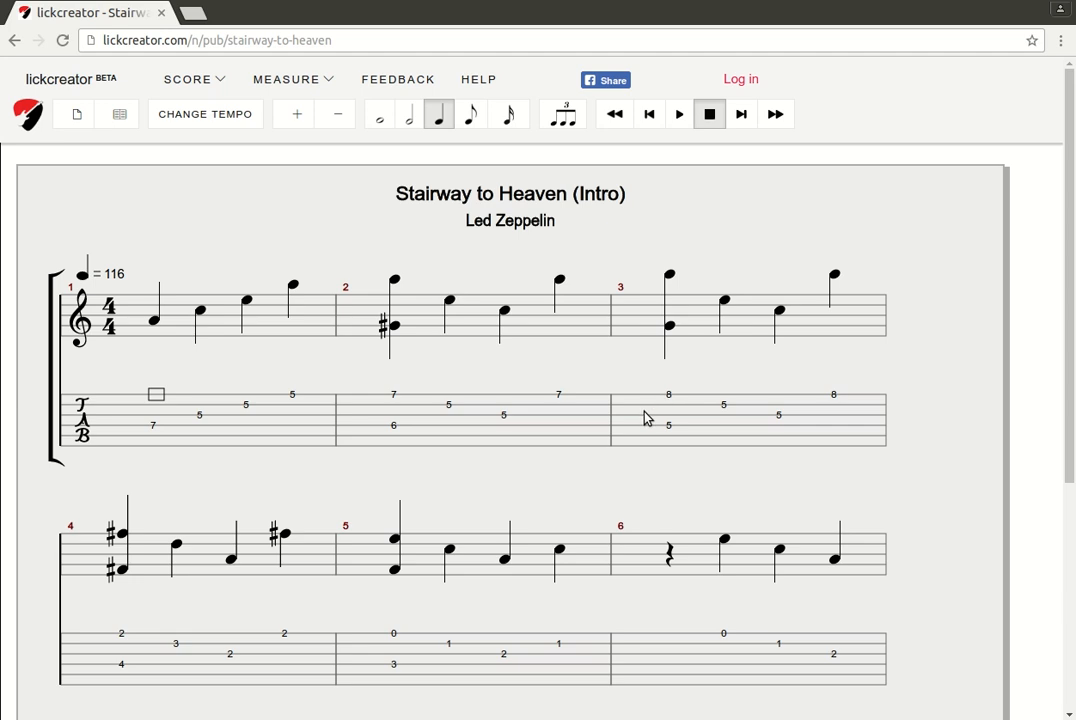
scroll(645, 418, down, 5)
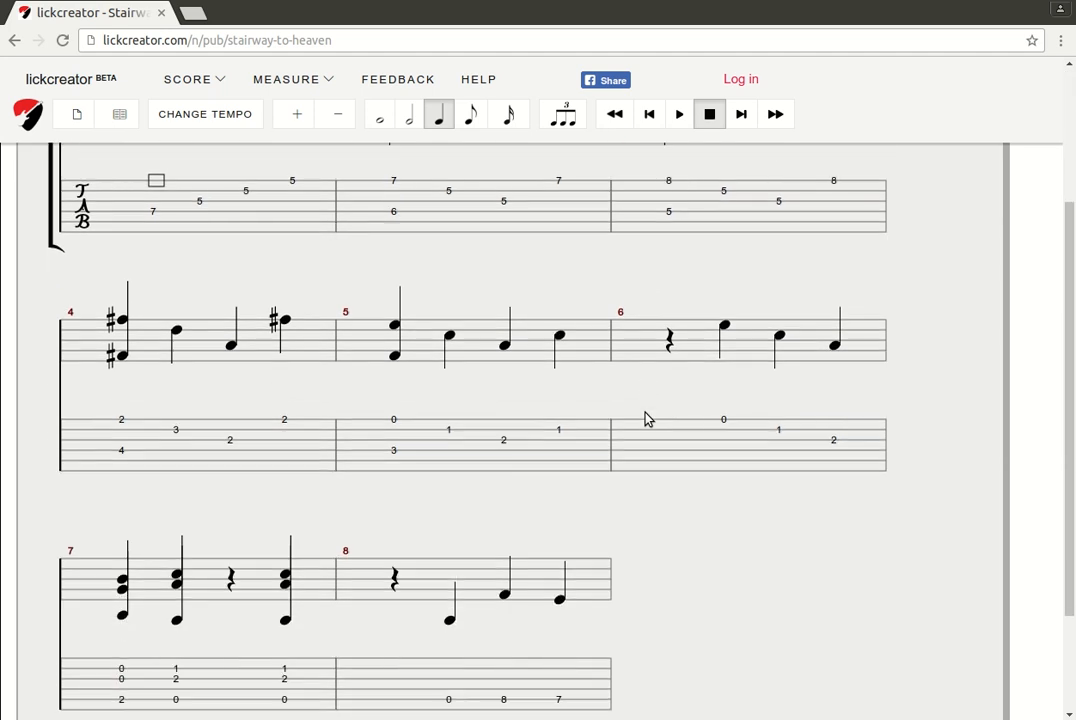
scroll(645, 418, down, 2)
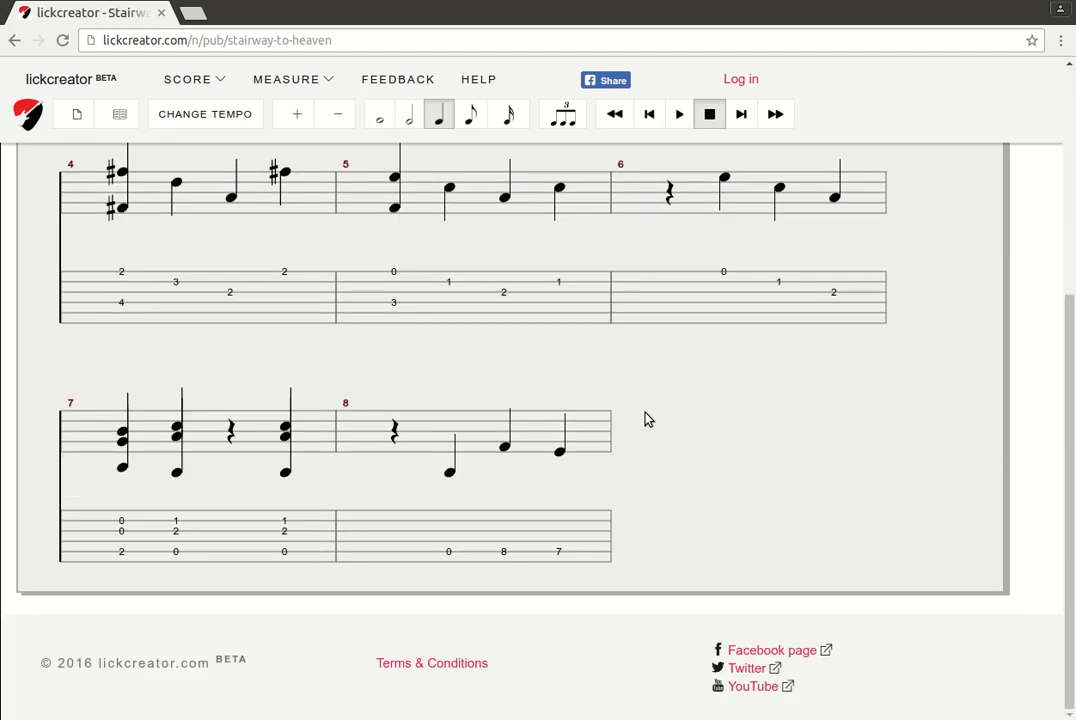
click(478, 340)
click(193, 380)
scroll(480, 379, up, 5)
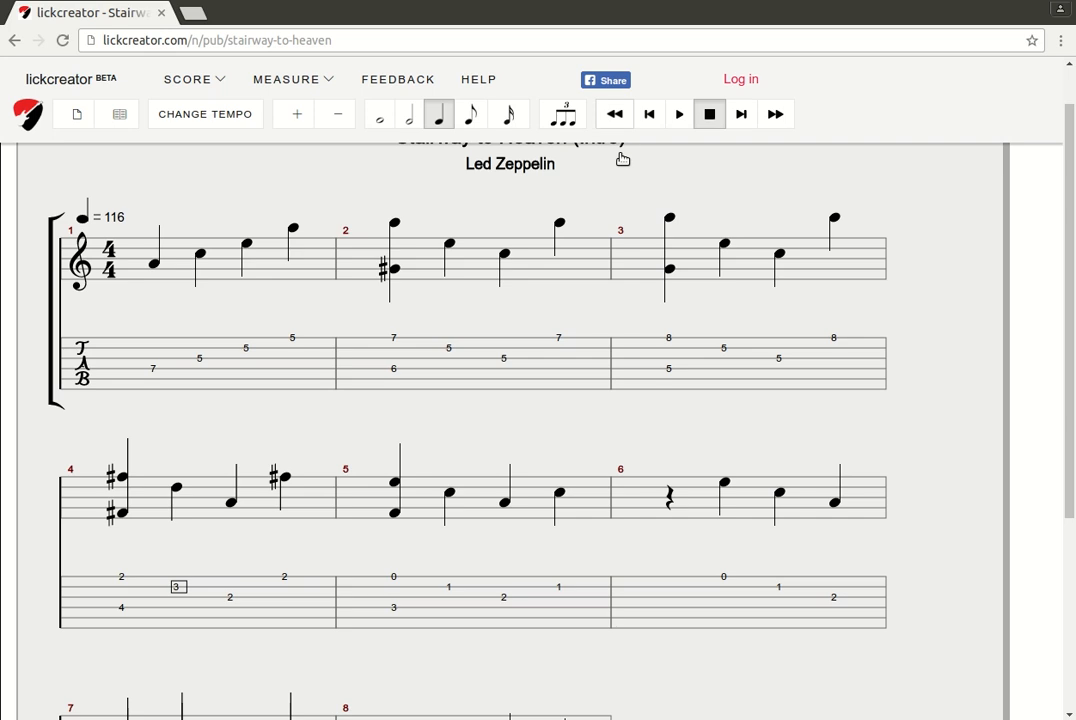
Jump to the start, the last measure, back two measures, then return to measure 1
click(616, 116)
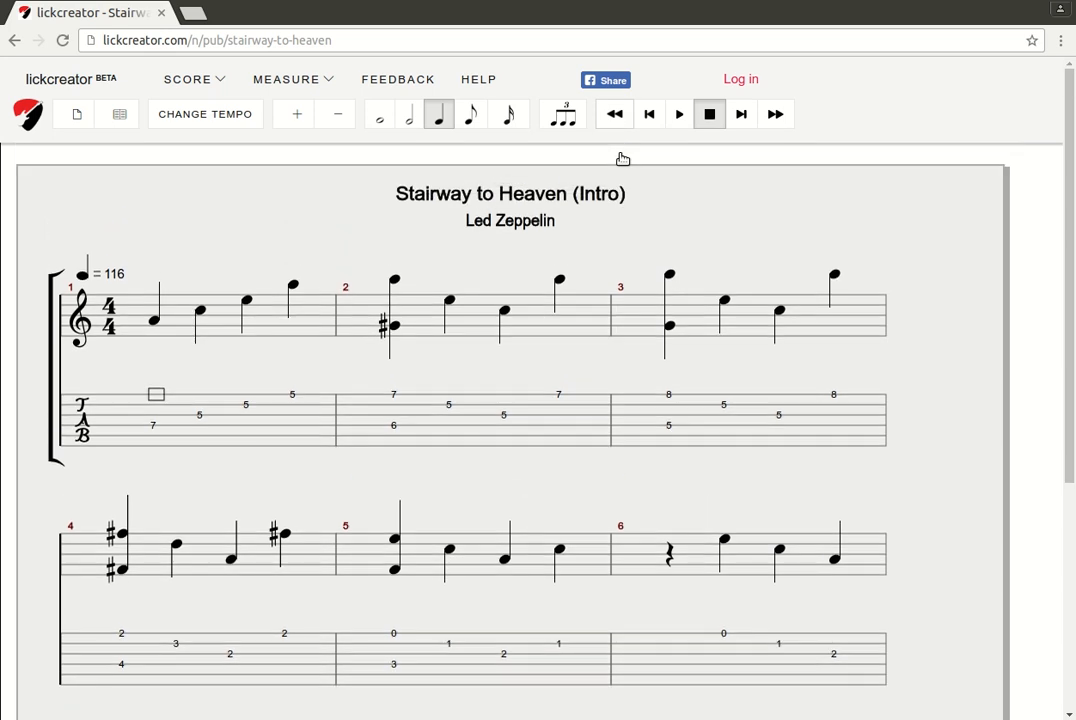
click(775, 114)
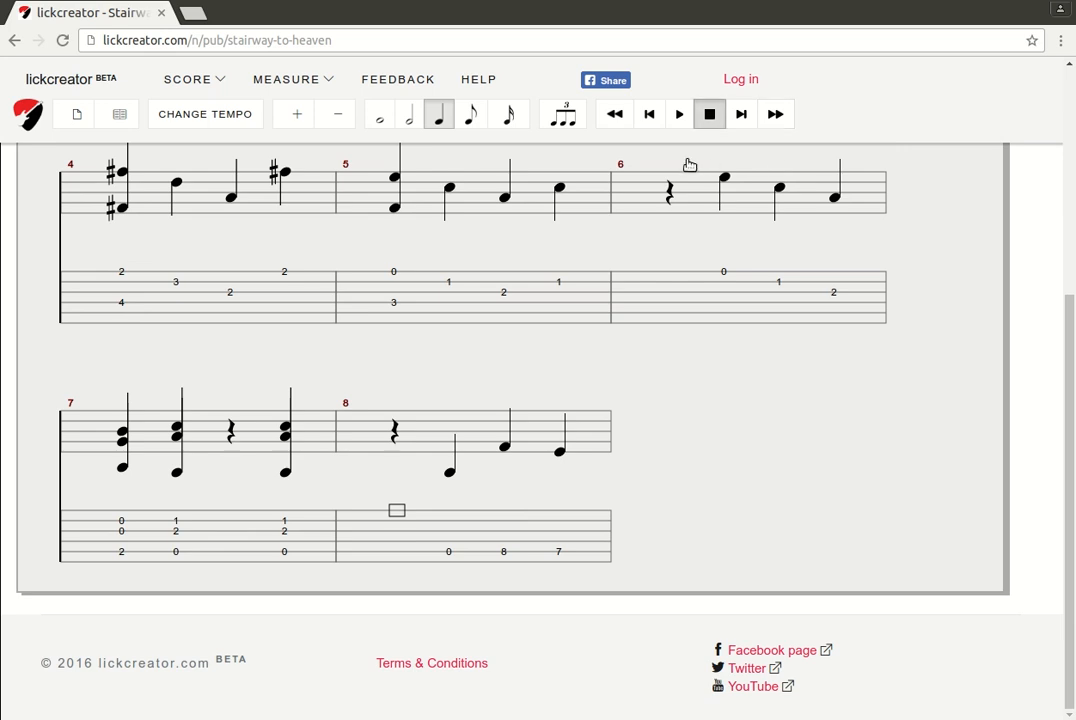
click(650, 115)
click(650, 115)
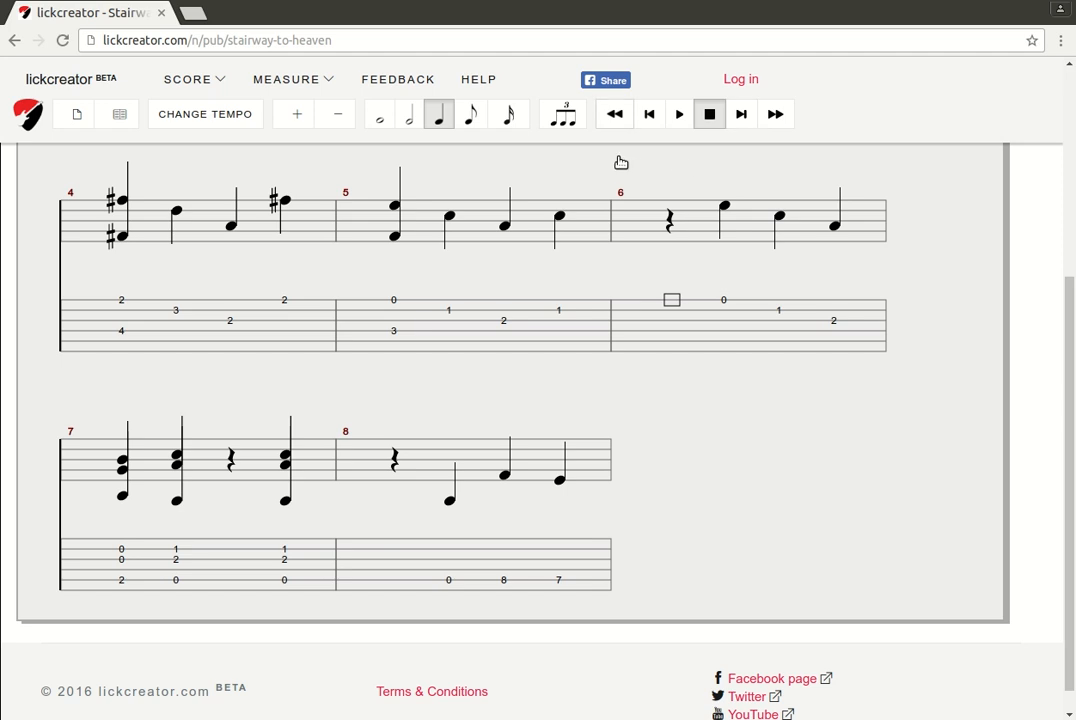
click(616, 115)
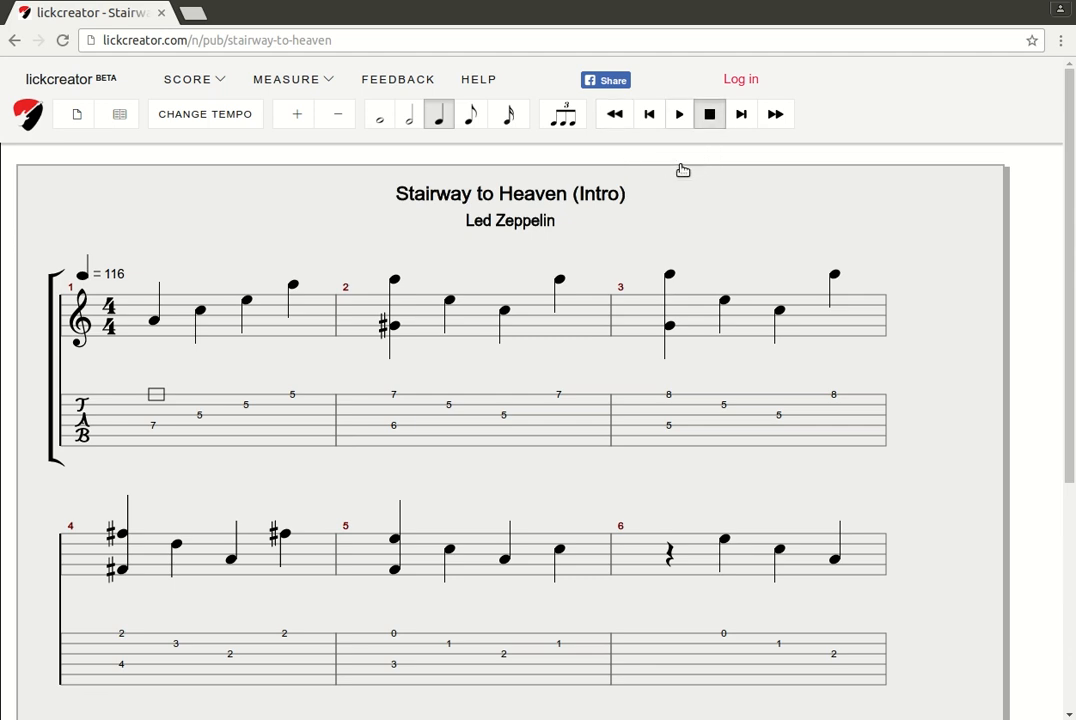
key(space)
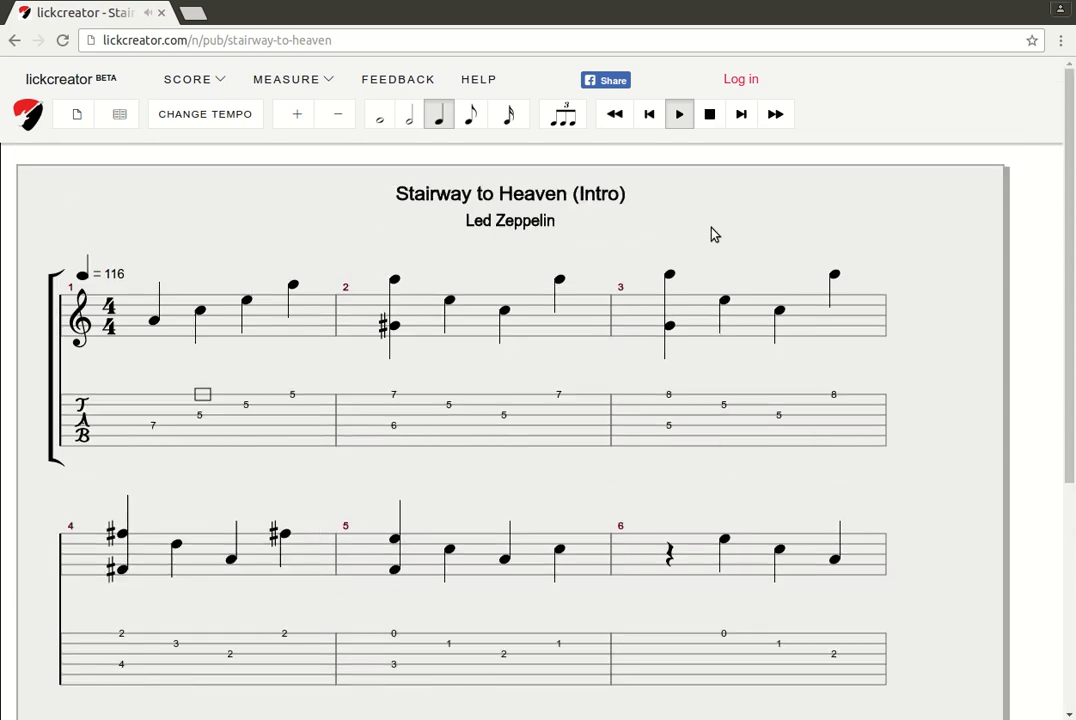
click(709, 114)
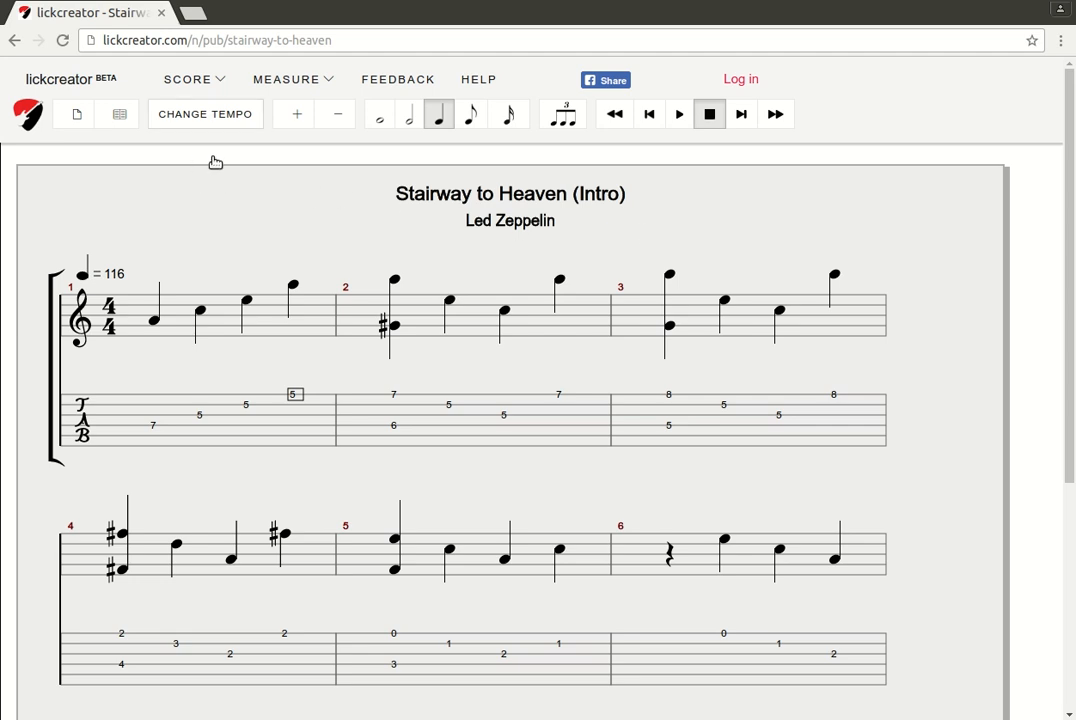
Lower the Stairway to Heaven tempo from 116 to 98 and apply it
click(229, 115)
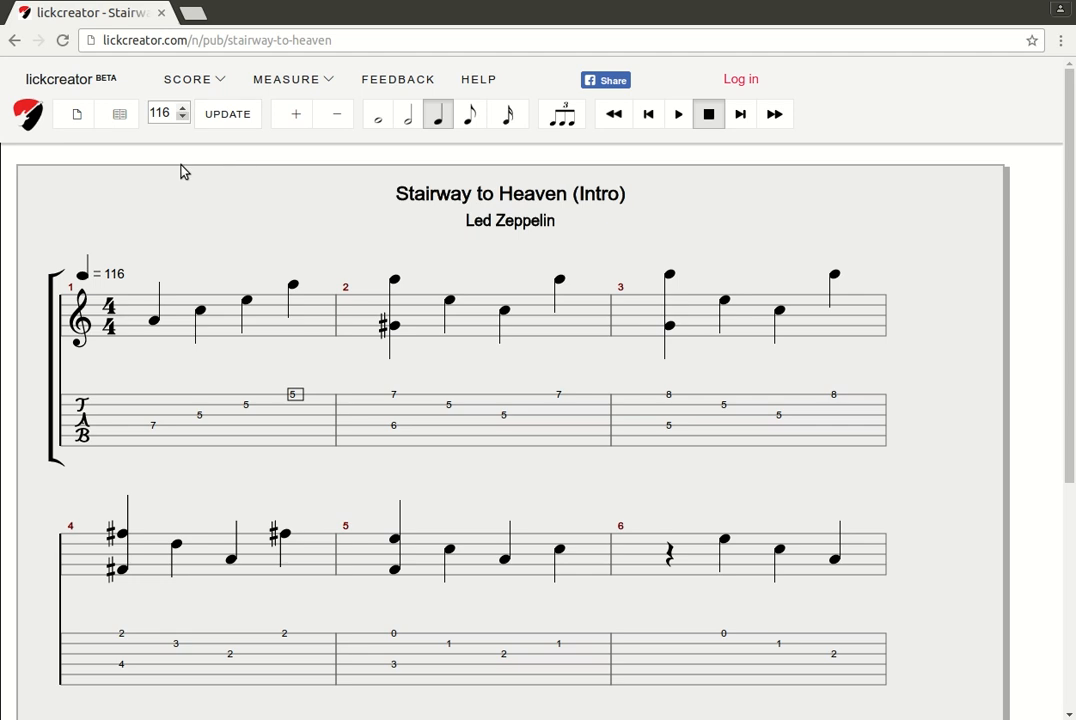
click(182, 118)
click(182, 118)
click(182, 118)
click(182, 118)
click(182, 118)
click(182, 118)
click(182, 118)
click(182, 118)
click(182, 118)
click(182, 118)
click(182, 118)
click(182, 118)
click(182, 118)
click(228, 114)
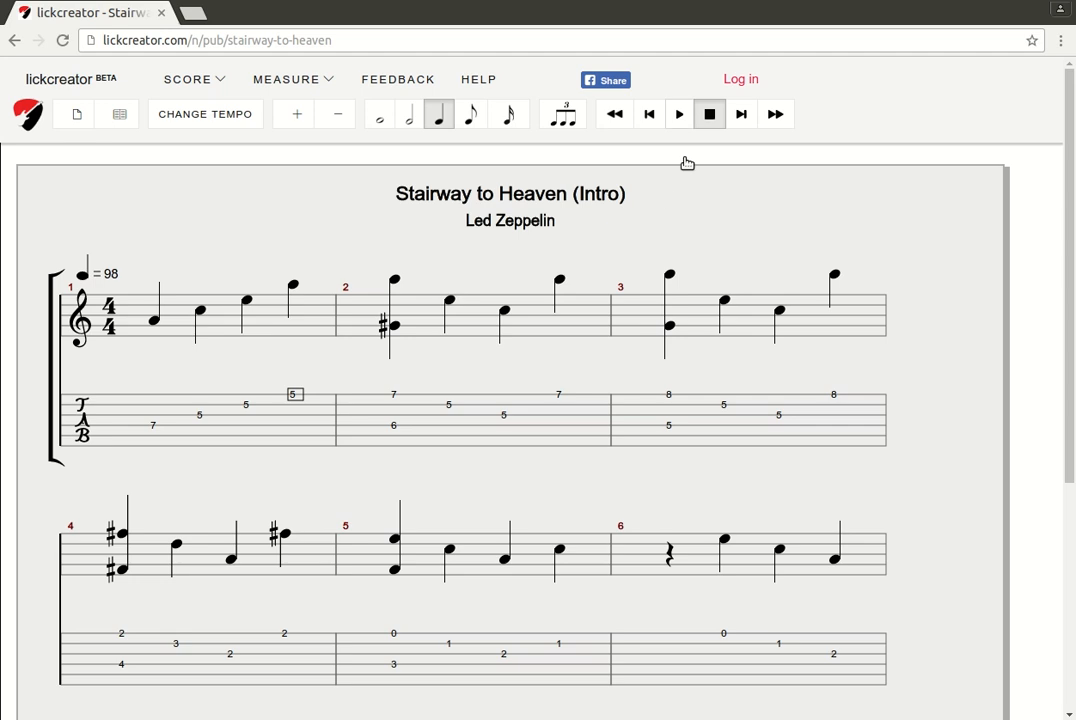
Play the score at tempo 98, then stop playback
click(684, 114)
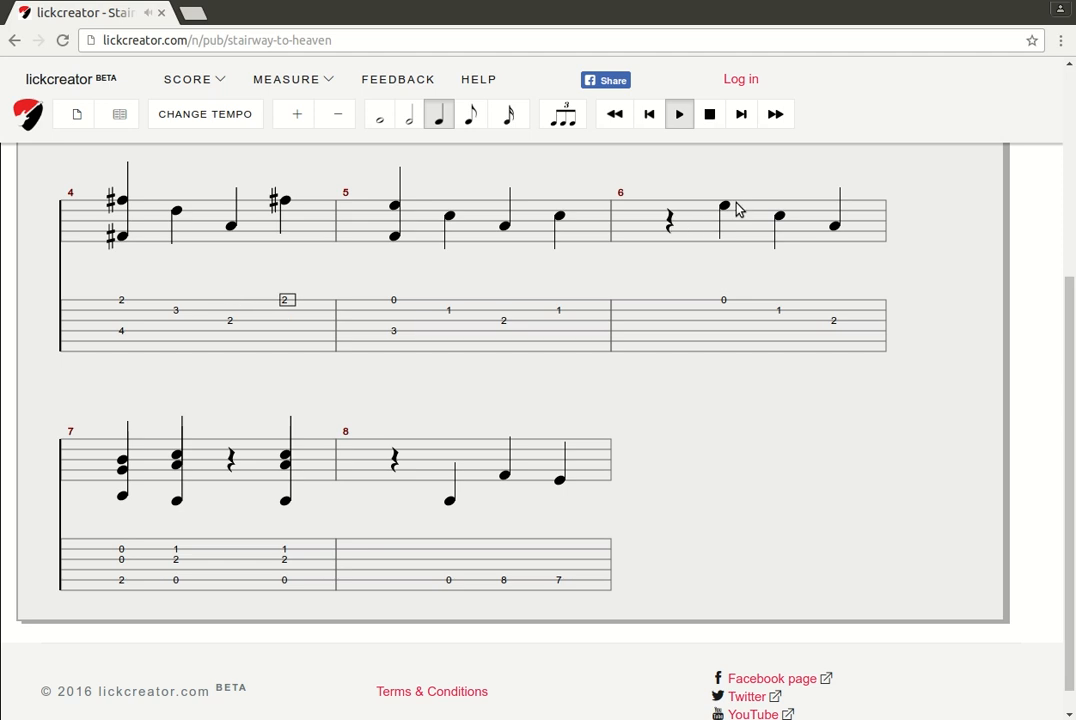
click(709, 114)
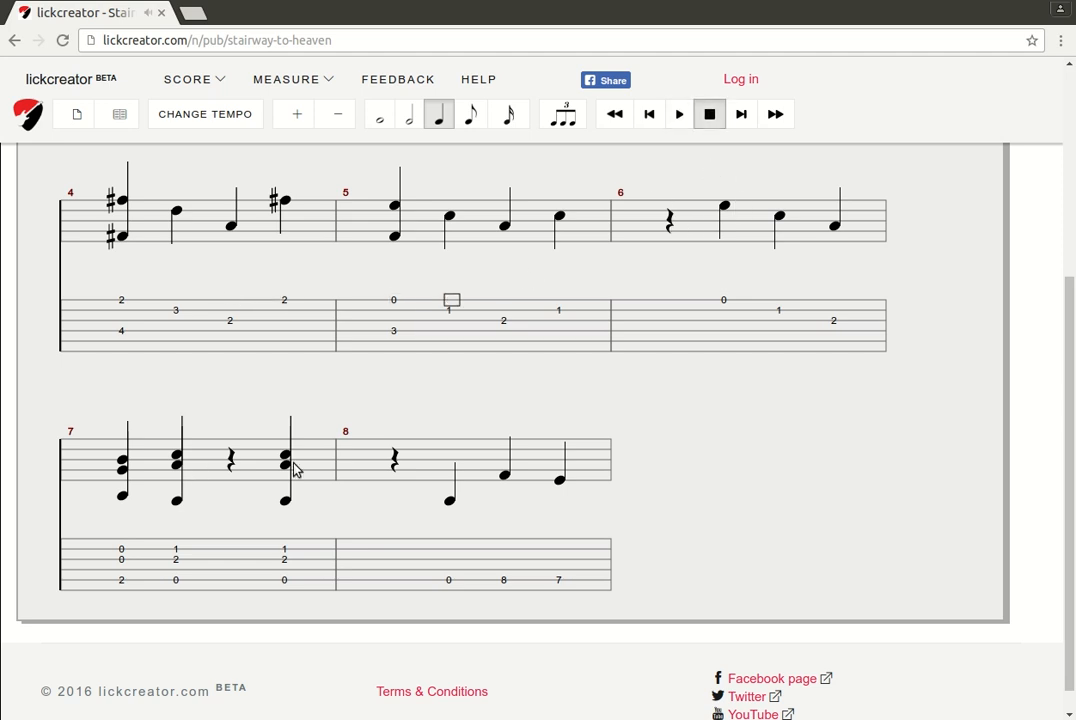
scroll(295, 470, up, 3)
scroll(295, 470, up, 3)
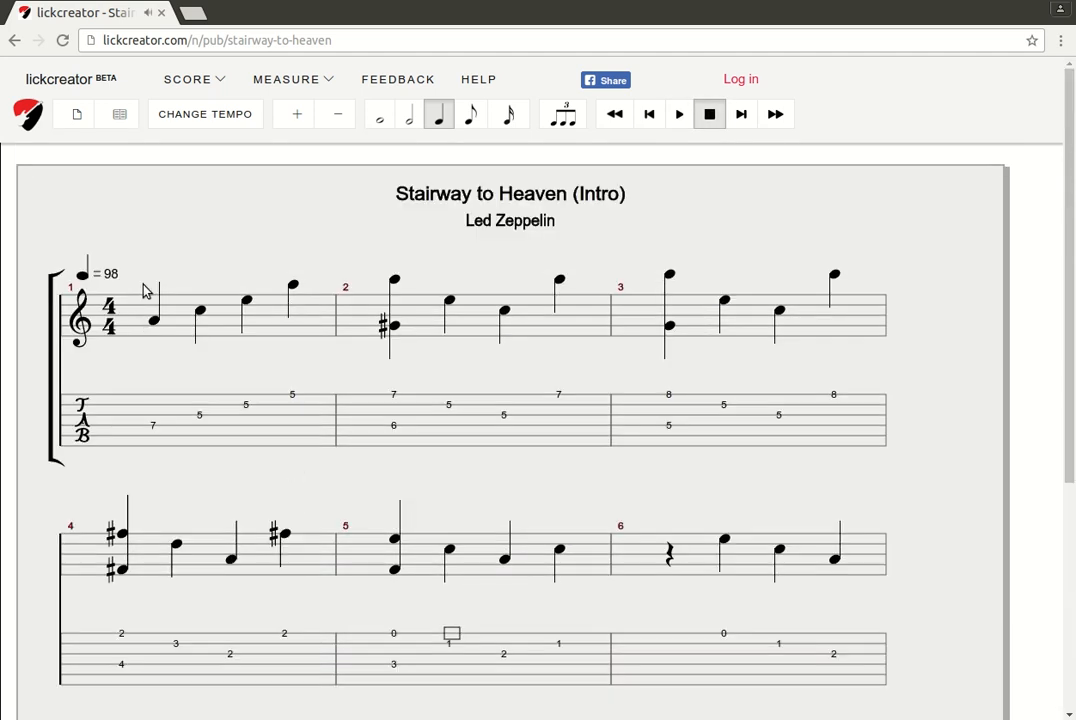
mouse_move(180, 126)
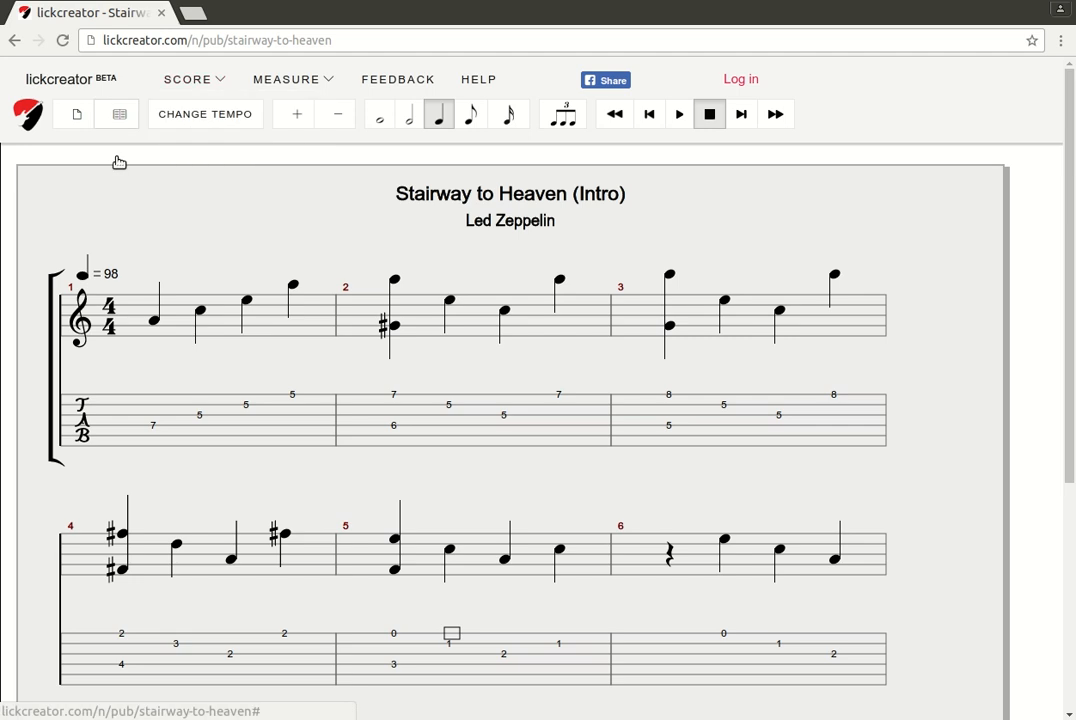
Go to the sign-up page, highlighting the 'Free to Sign up!' and 'Unlimited public scores' lines
click(748, 126)
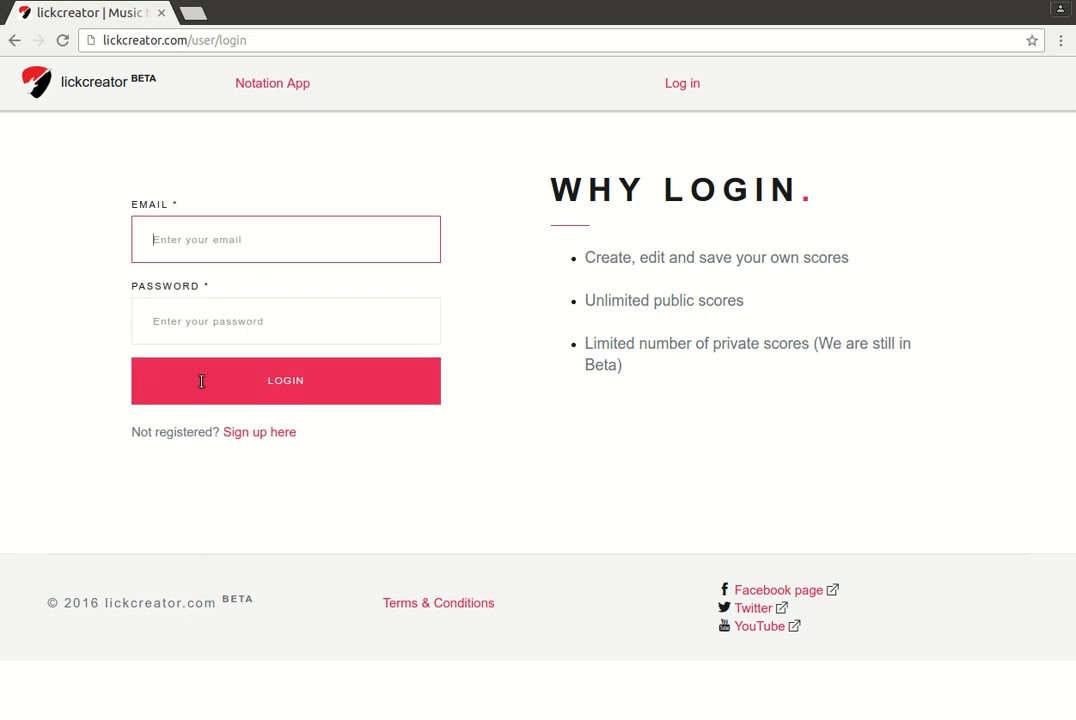
click(262, 433)
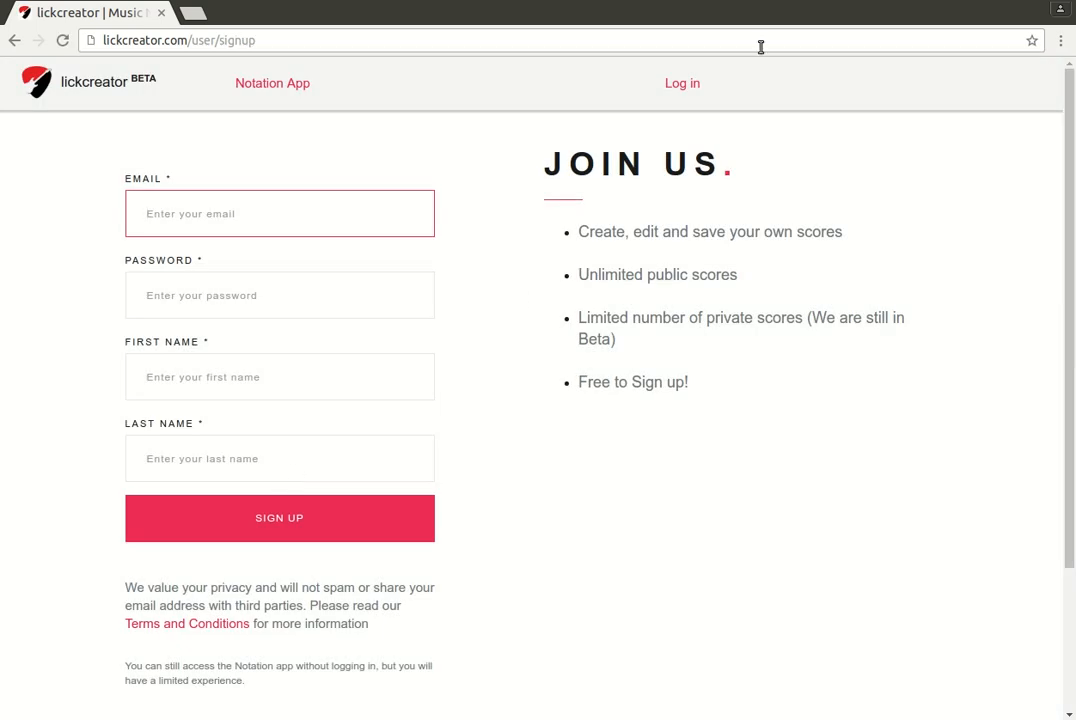
drag(578, 382, 690, 373)
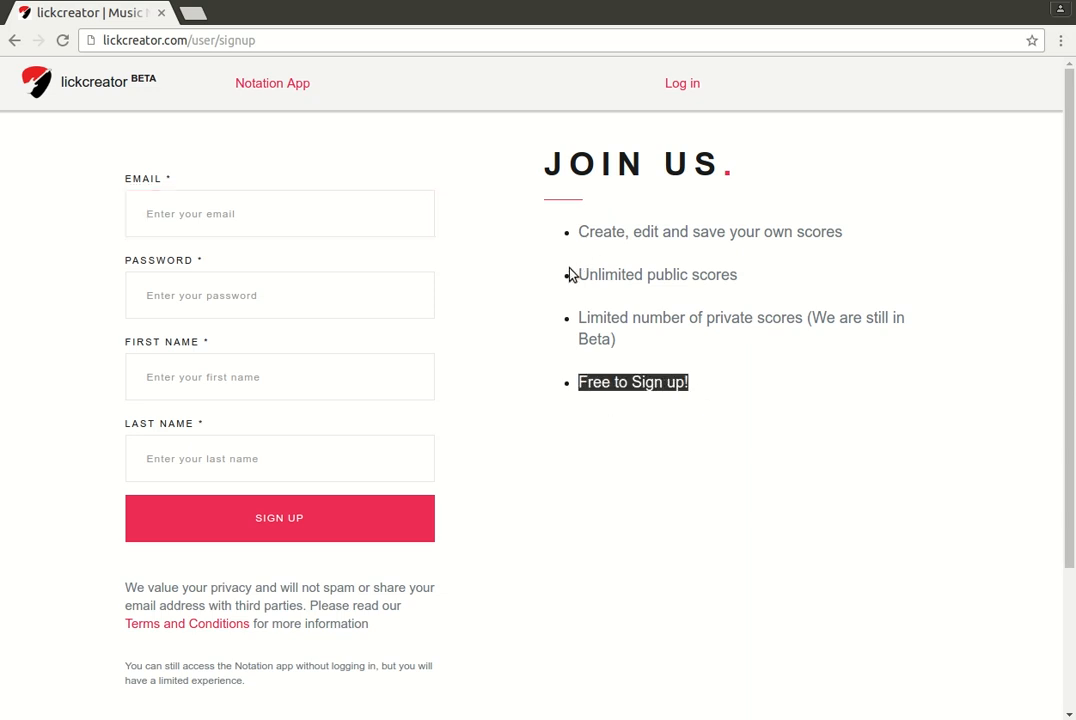
drag(577, 275, 742, 319)
Fill in the sign-up email, password, first name and last name
click(465, 325)
click(278, 230)
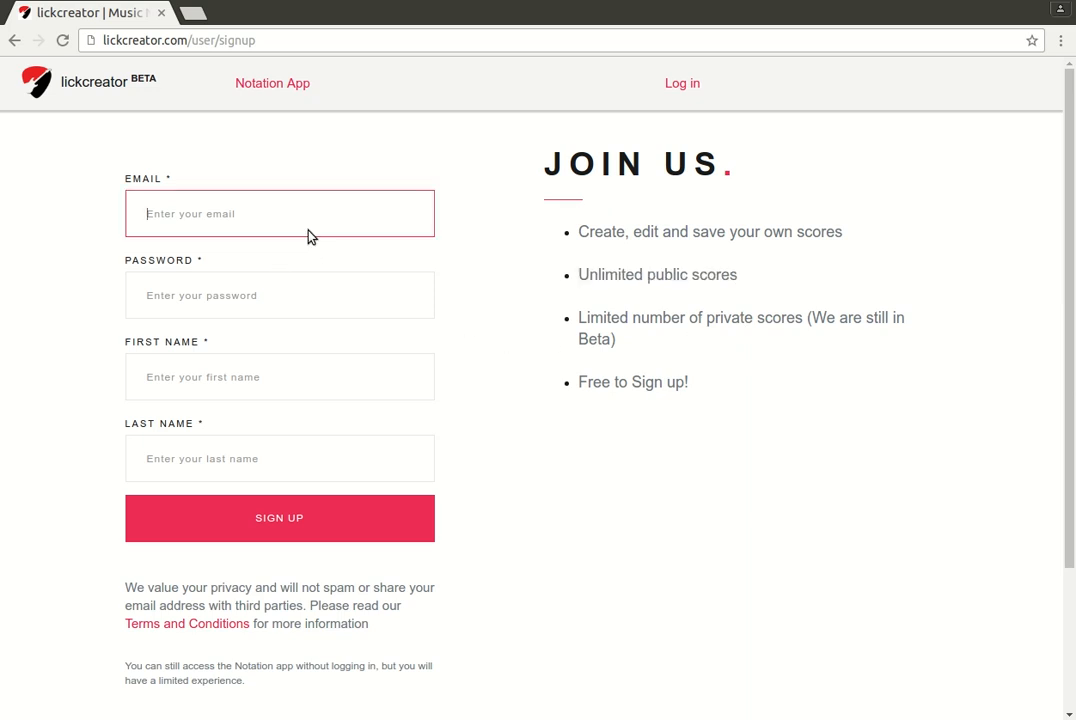
text(test@domain.com)
key(Tab)
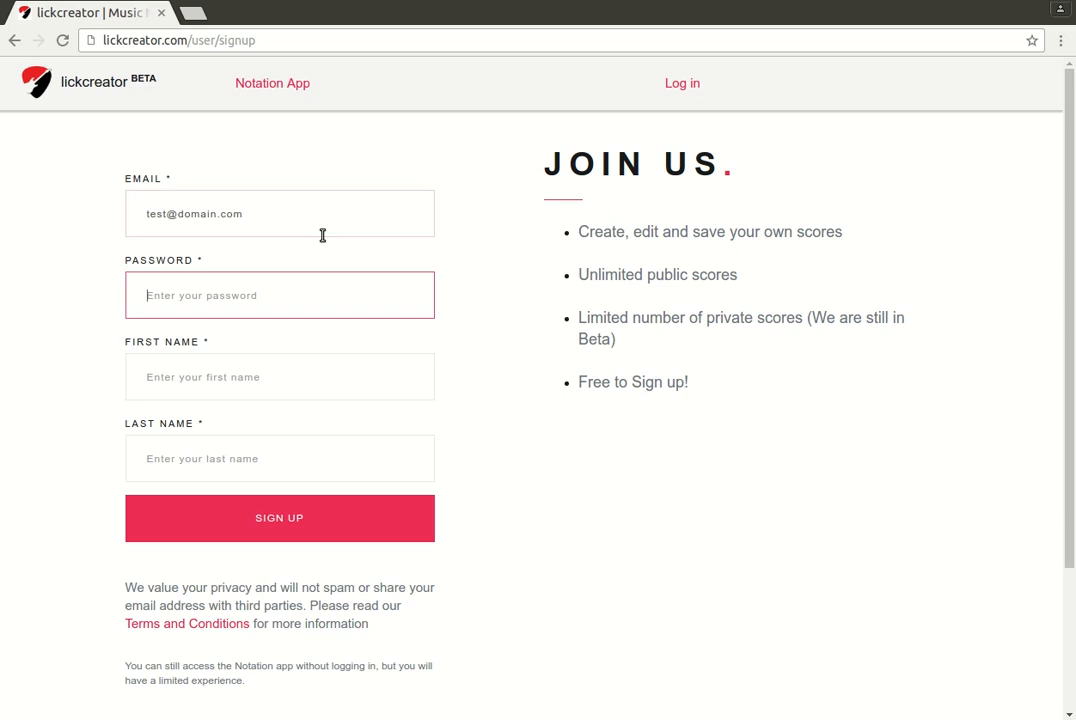
text(••••••••)
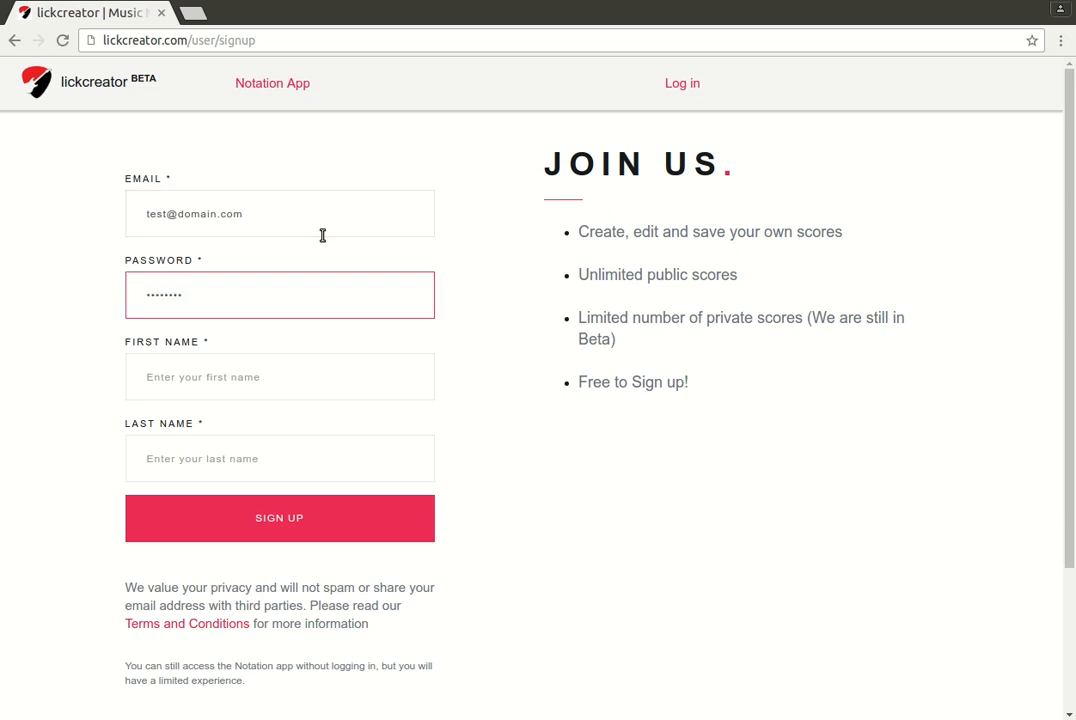
key(Tab)
text(Test)
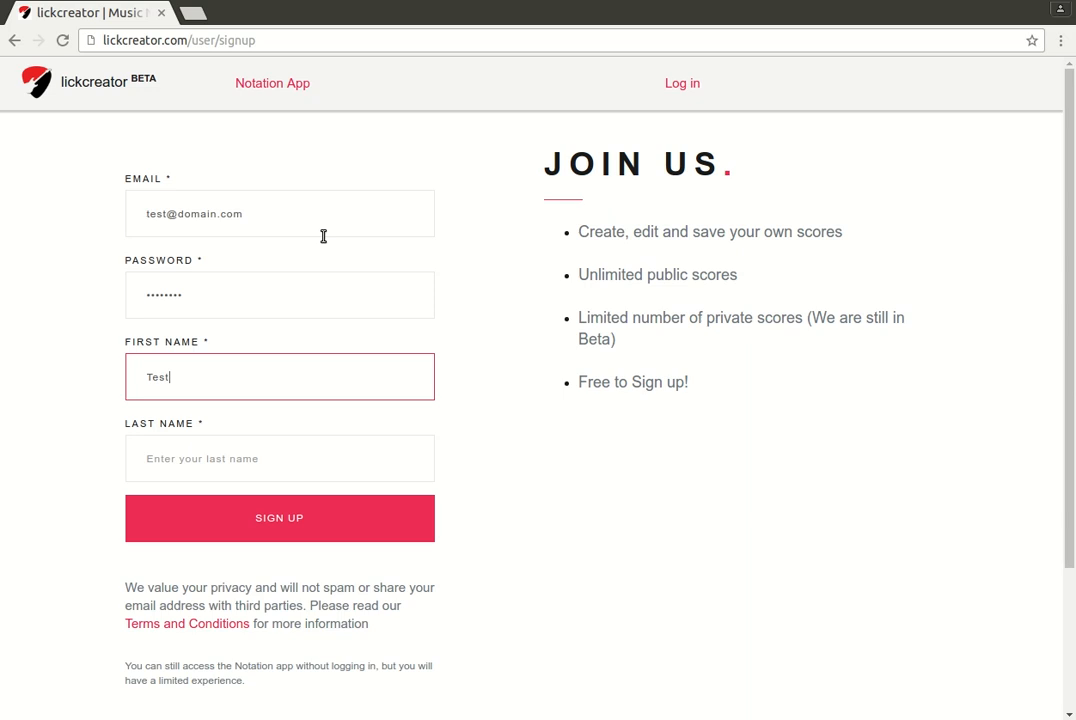
key(Tab)
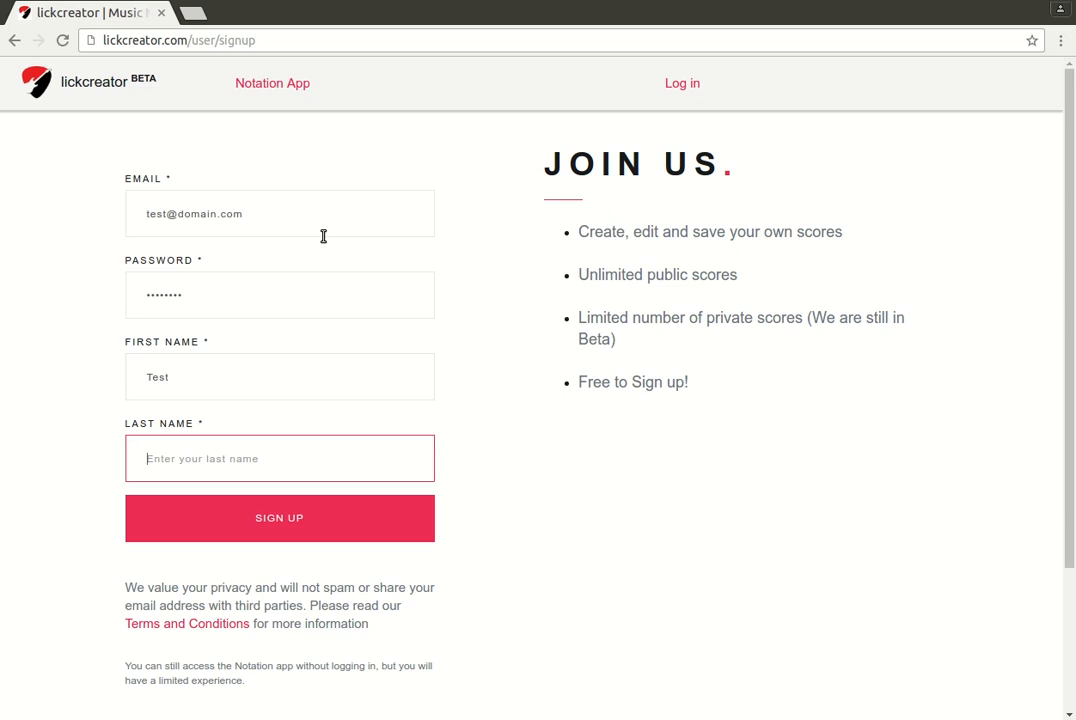
text(User)
Submit the sign-up, pick the C CHORD score from the list, then close the list
click(347, 535)
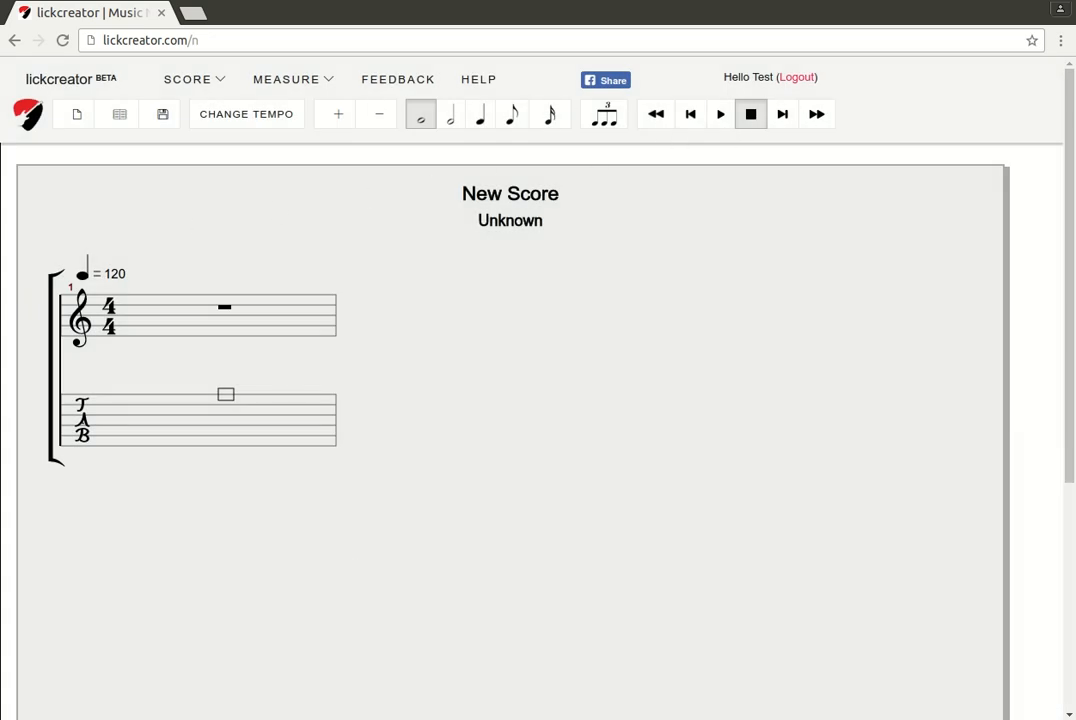
click(115, 165)
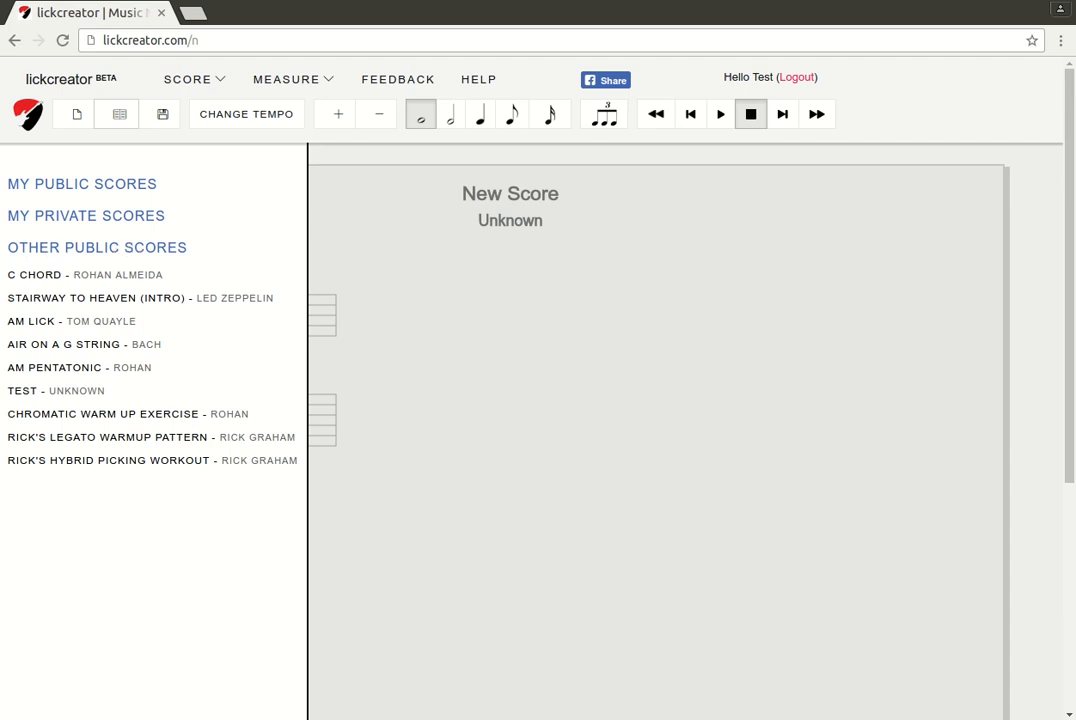
click(152, 272)
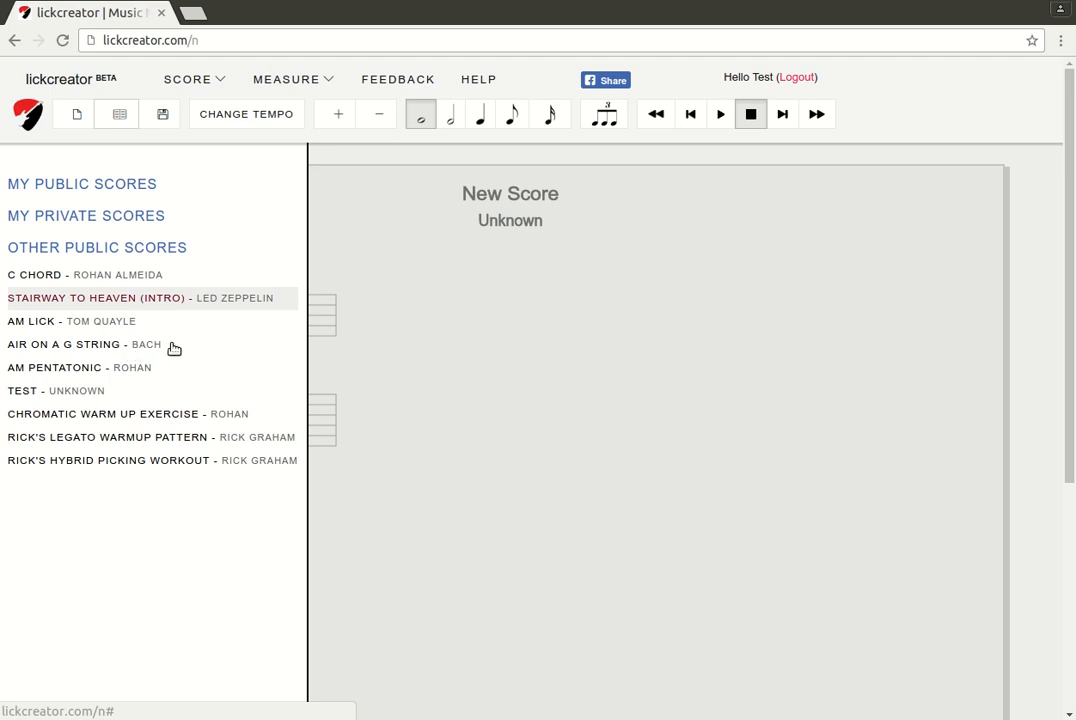
click(571, 327)
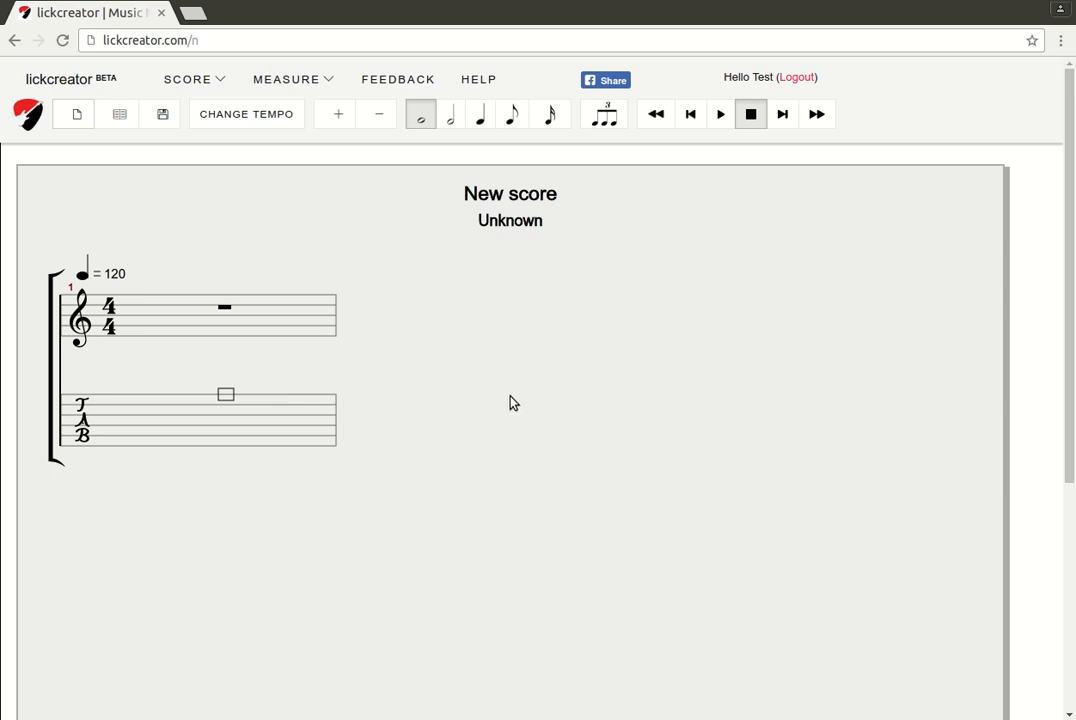
Append measures 2 through 6 with the right arrow, then move back to measure 2
key(Down)
key(Down)
key(Down)
key(Down)
key(Down)
key(Down)
key(Down)
key(Down)
key(Down)
key(Up)
key(Up)
key(Up)
key(Up)
key(Up)
key(Up)
key(Up)
key(Up)
key(Right)
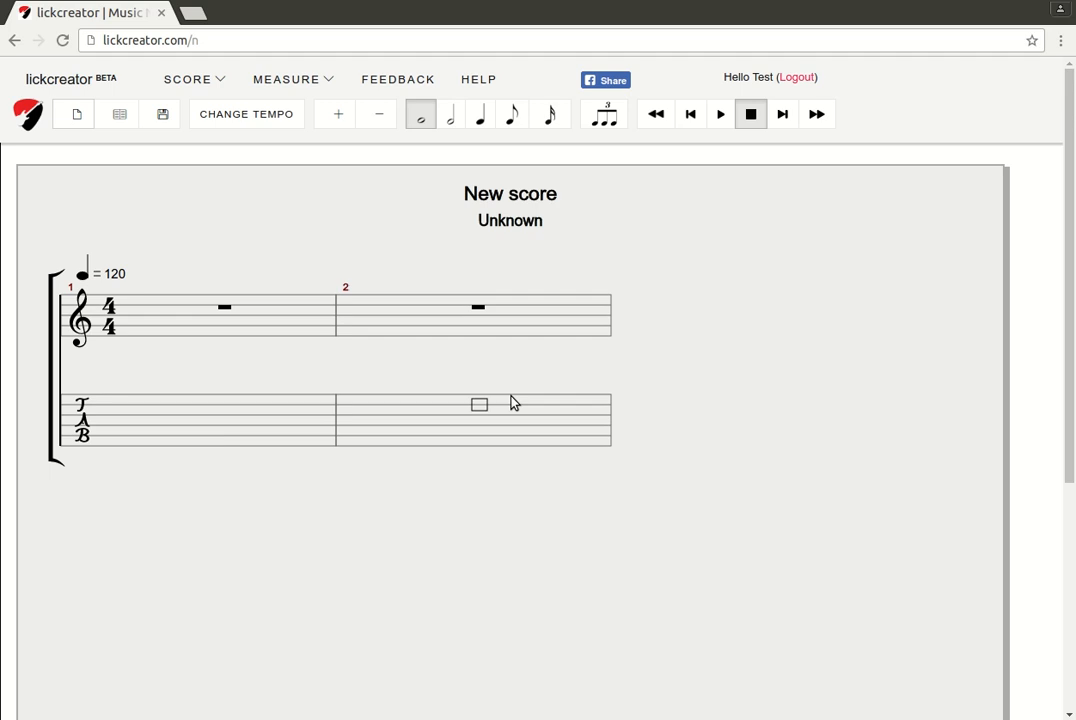
key(Right)
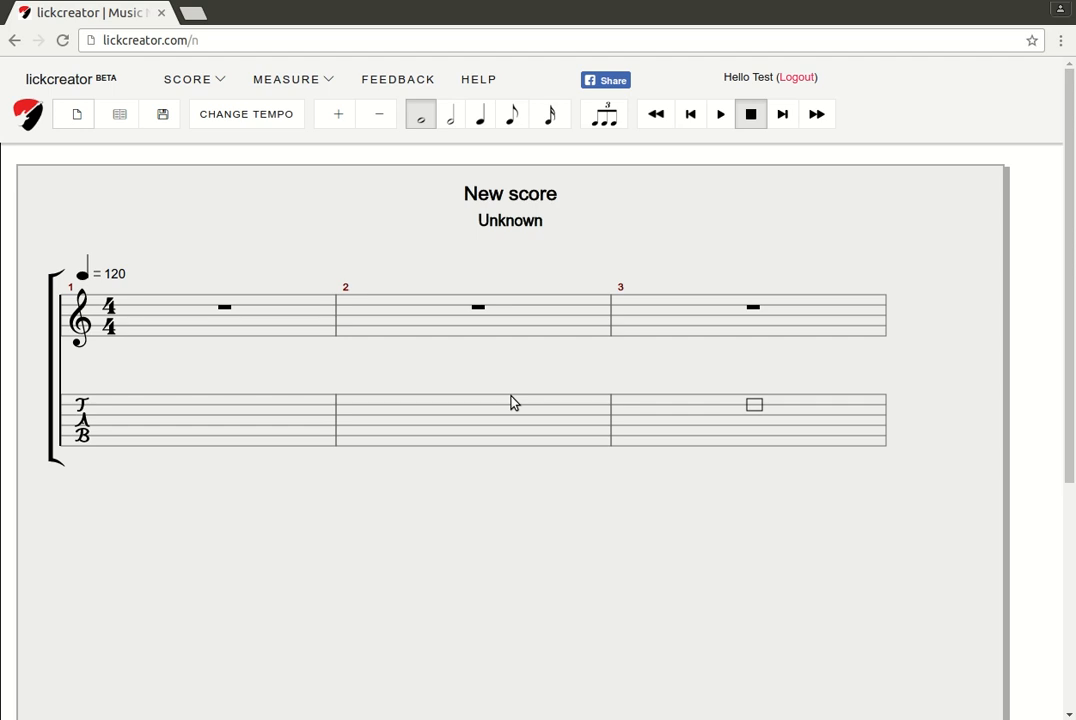
key(Right)
key(Right)
key(Right)
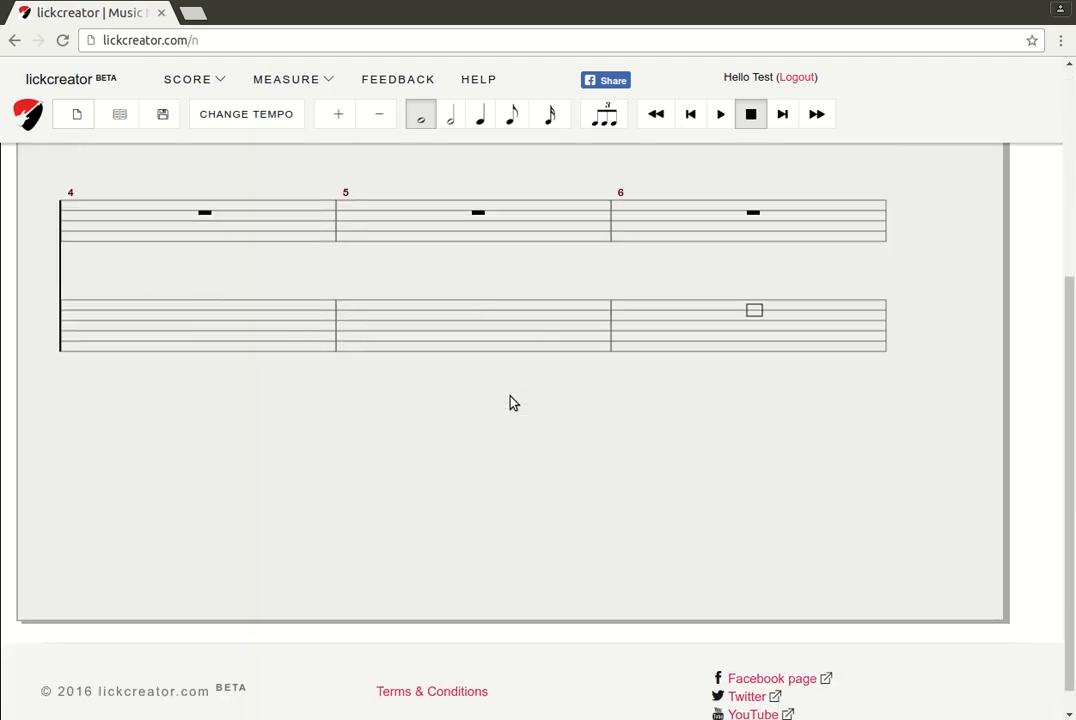
key(Left)
key(Left)
key(Left)
key(Left)
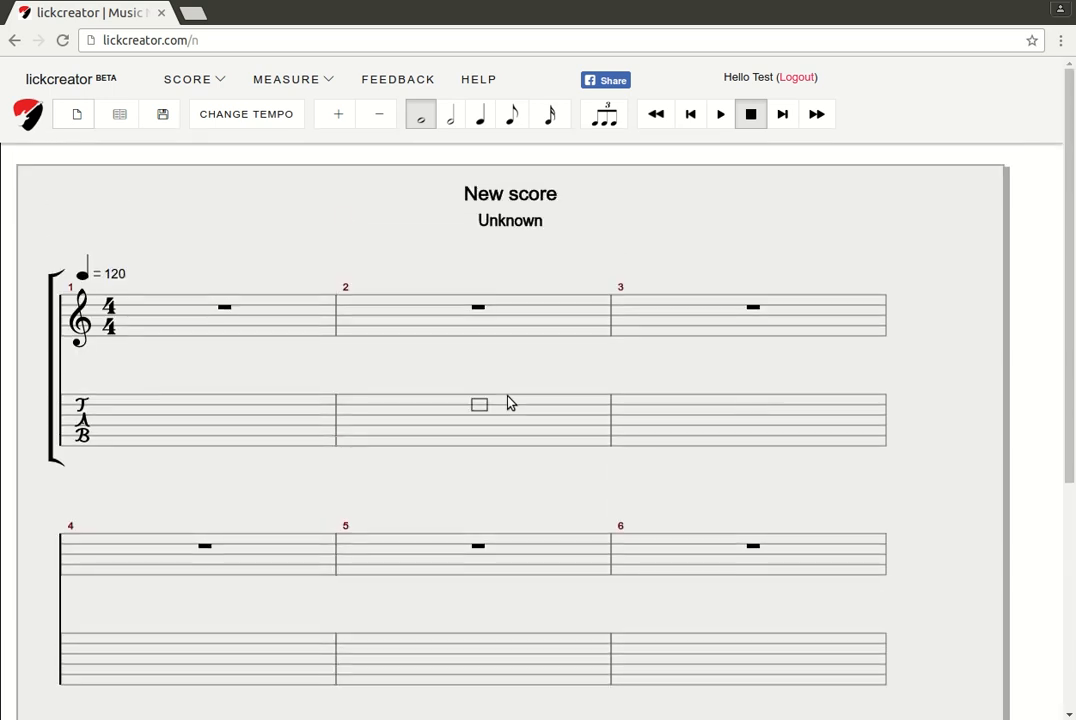
key(Left)
Enter a half-note chord in measure 1: fret 3 on the A string plus open high E
key(plus)
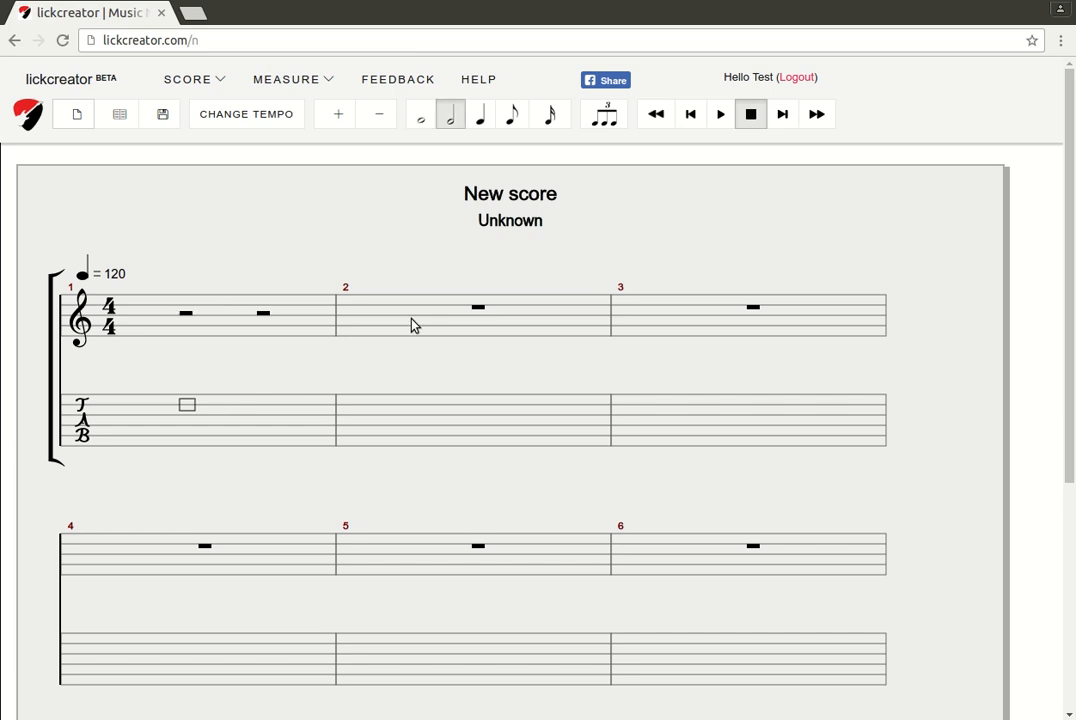
key(Down)
key(Down)
key(Down)
key(3)
key(Up)
key(Up)
key(Up)
key(Up)
text(0)
key(Right)
key(Down)
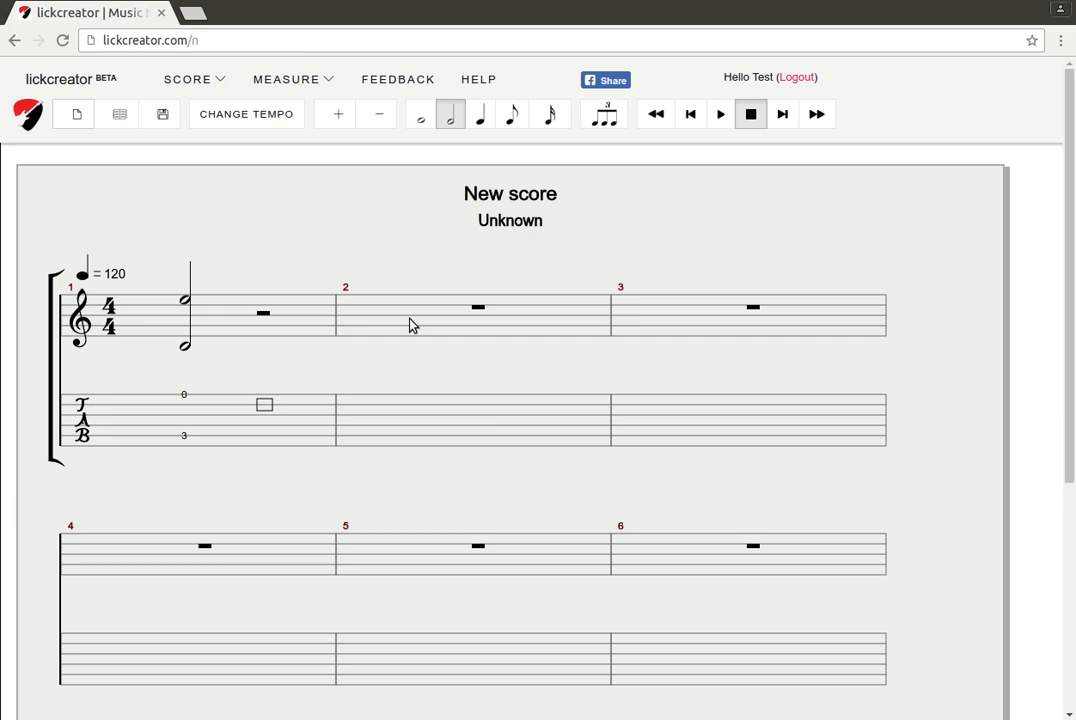
Add quarter notes fret 1 on B and fret 2 on D, then play them back
key(plus)
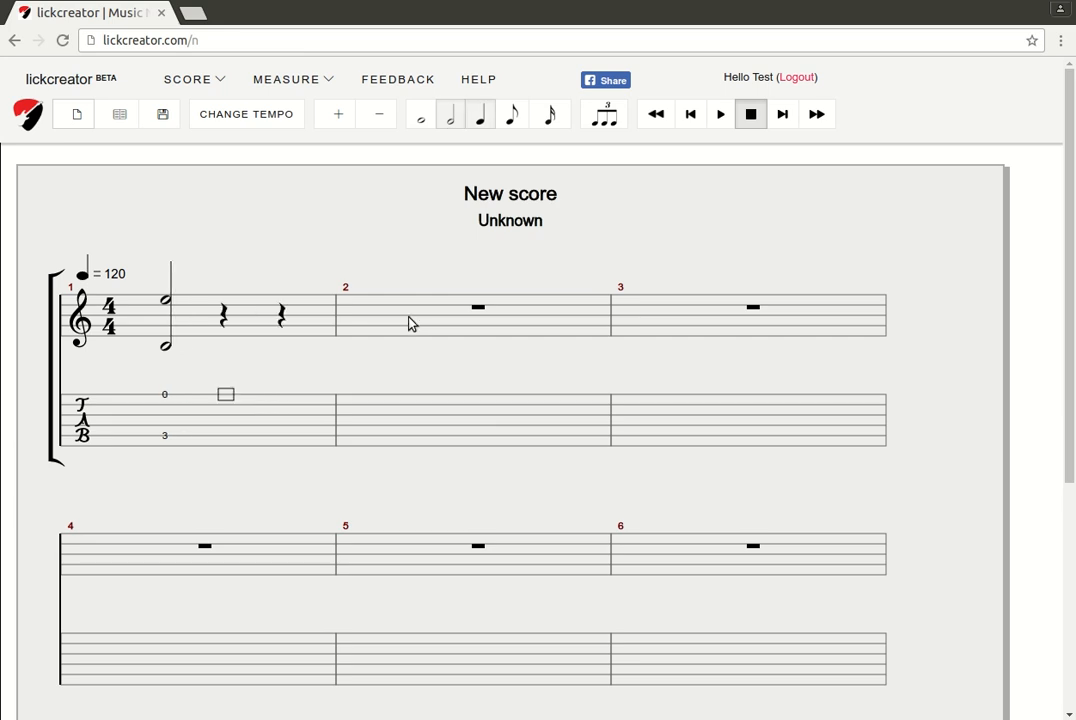
key(Down)
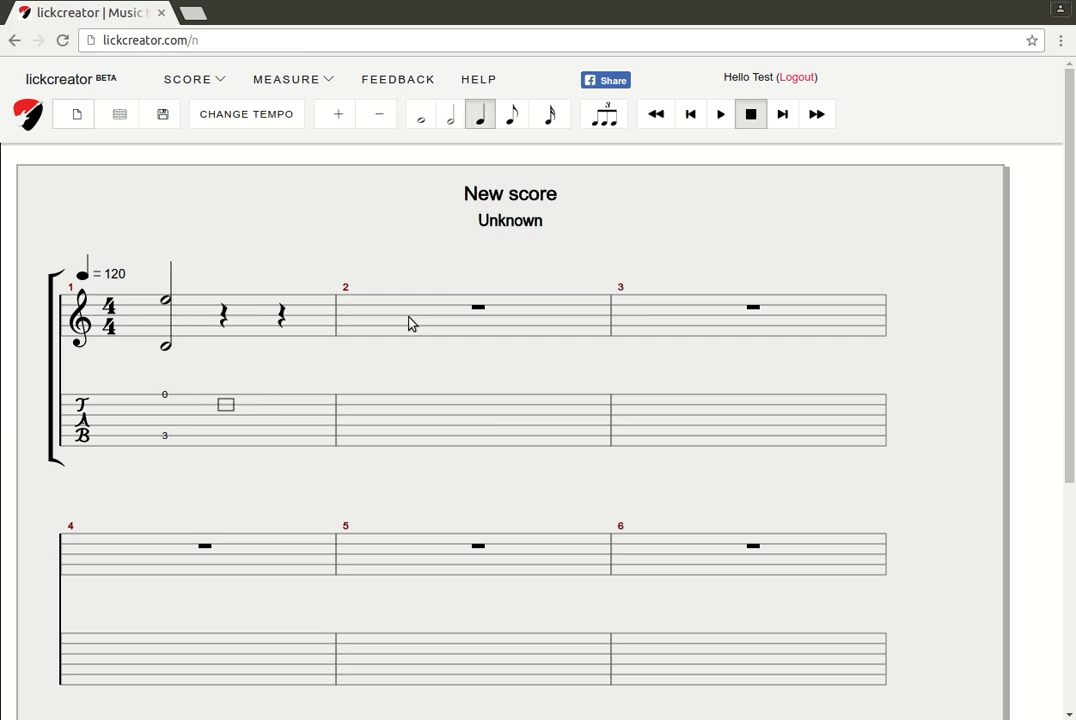
key(1)
key(Right)
key(Down)
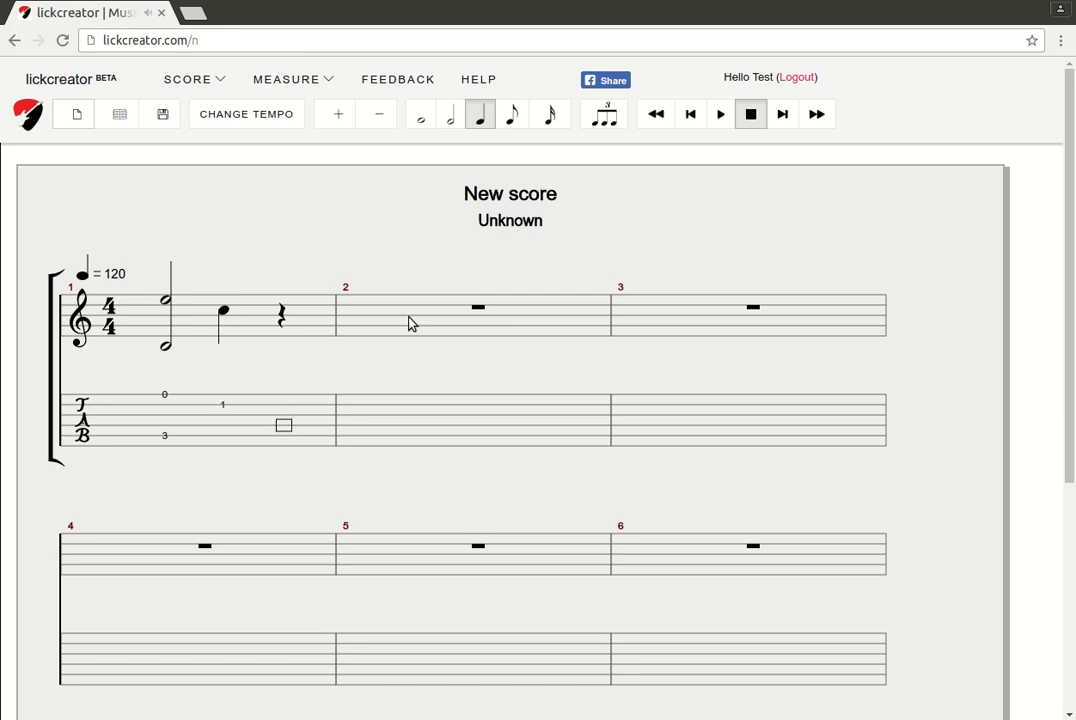
key(2)
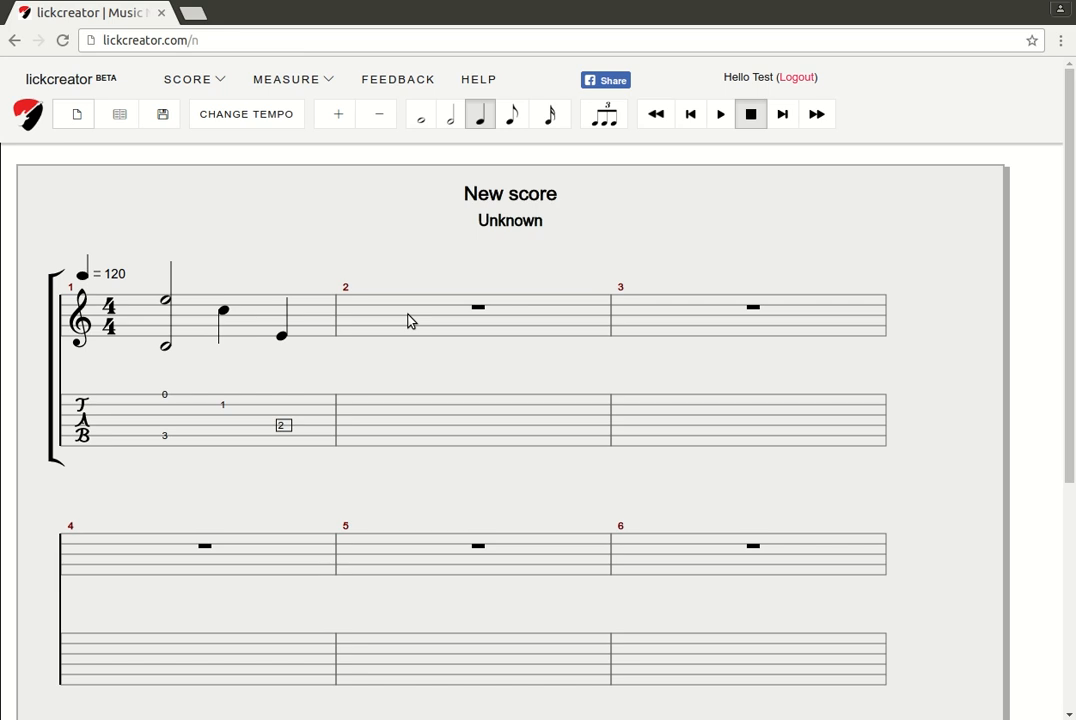
key(space)
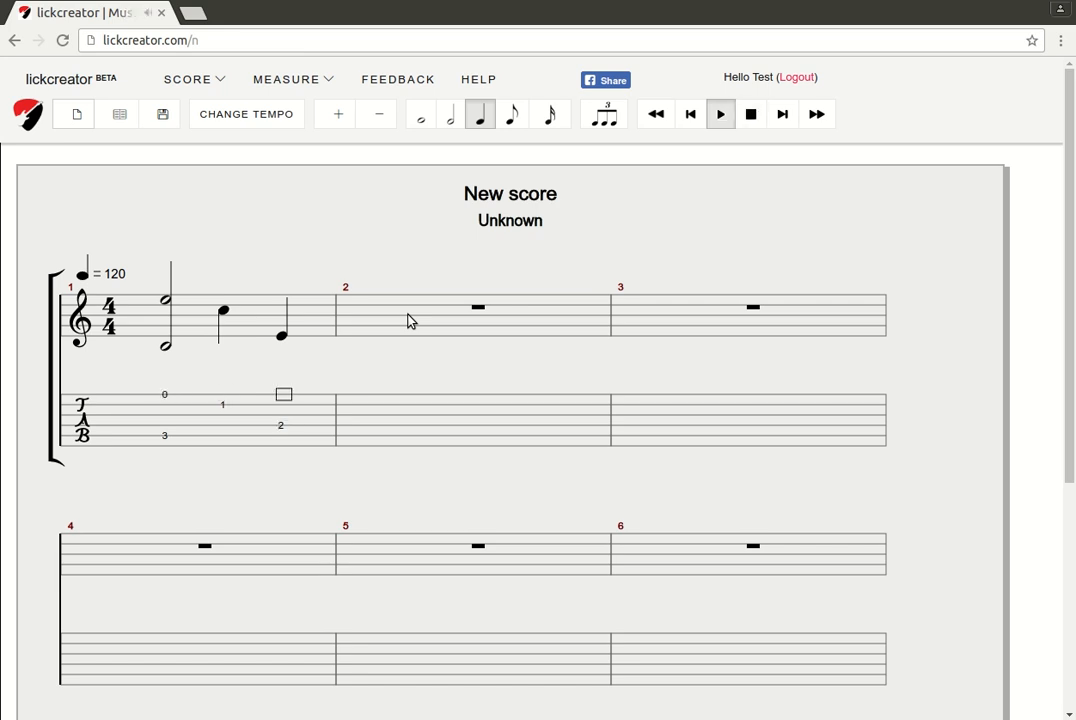
key(space)
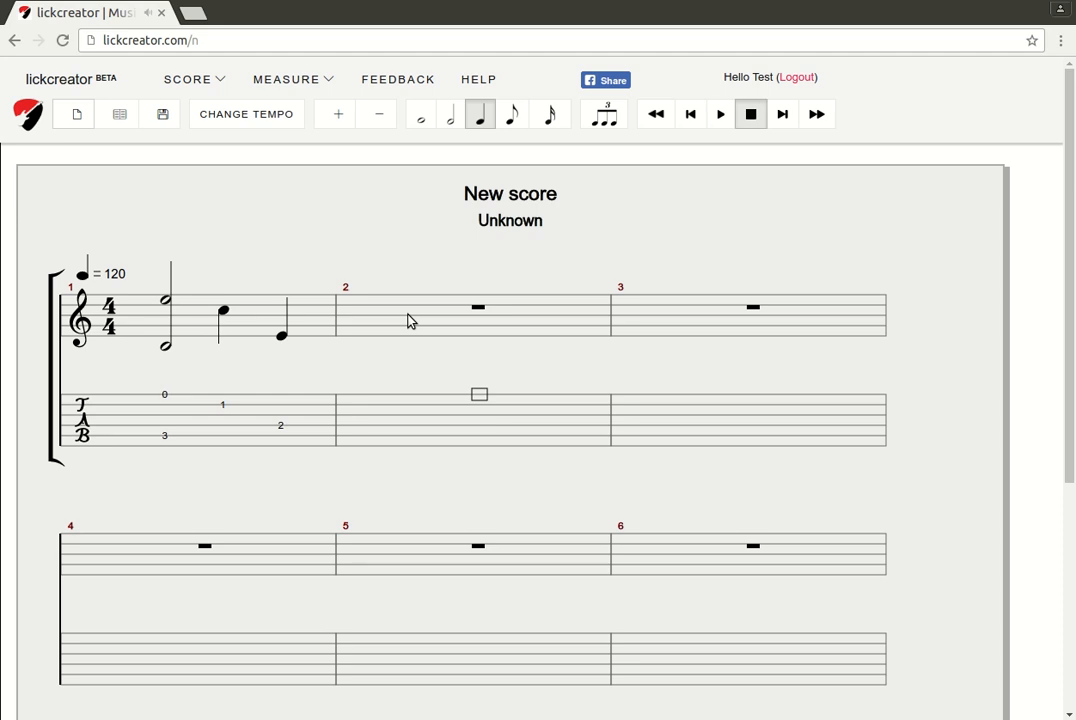
Split beat 3 into an eighth rest and fret-2 eighth note, then play the measure
key(Left)
key(Left)
key(Left)
key(Right)
key(Down)
key(Right)
key(Down)
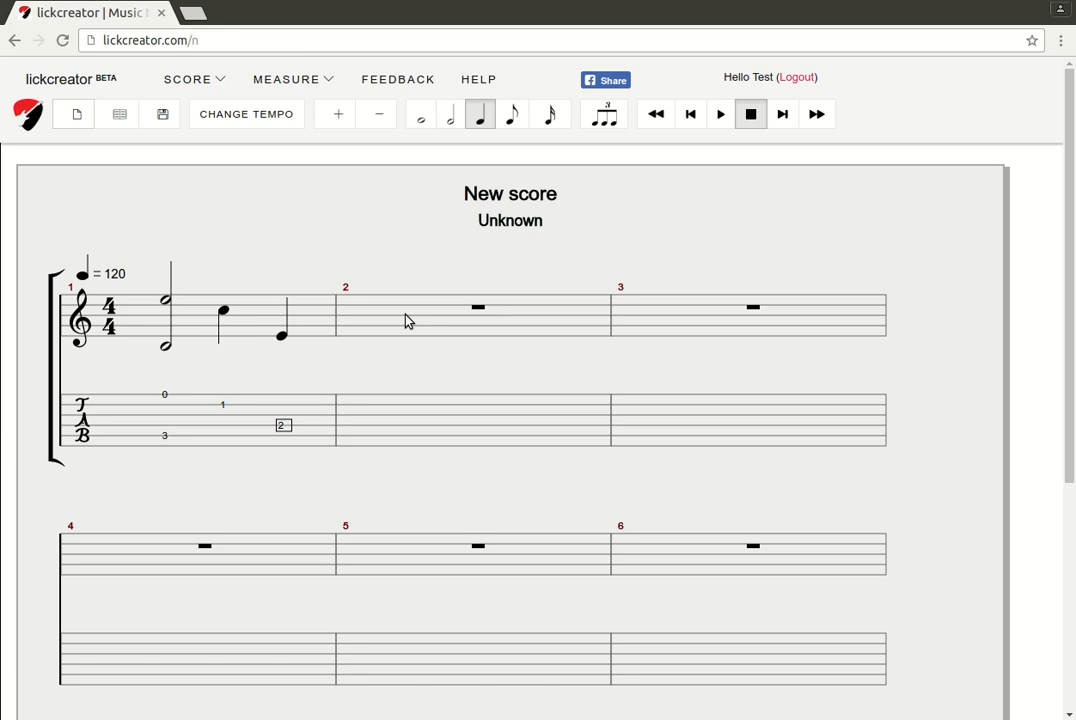
key(plus)
key(Down)
key(Down)
key(Down)
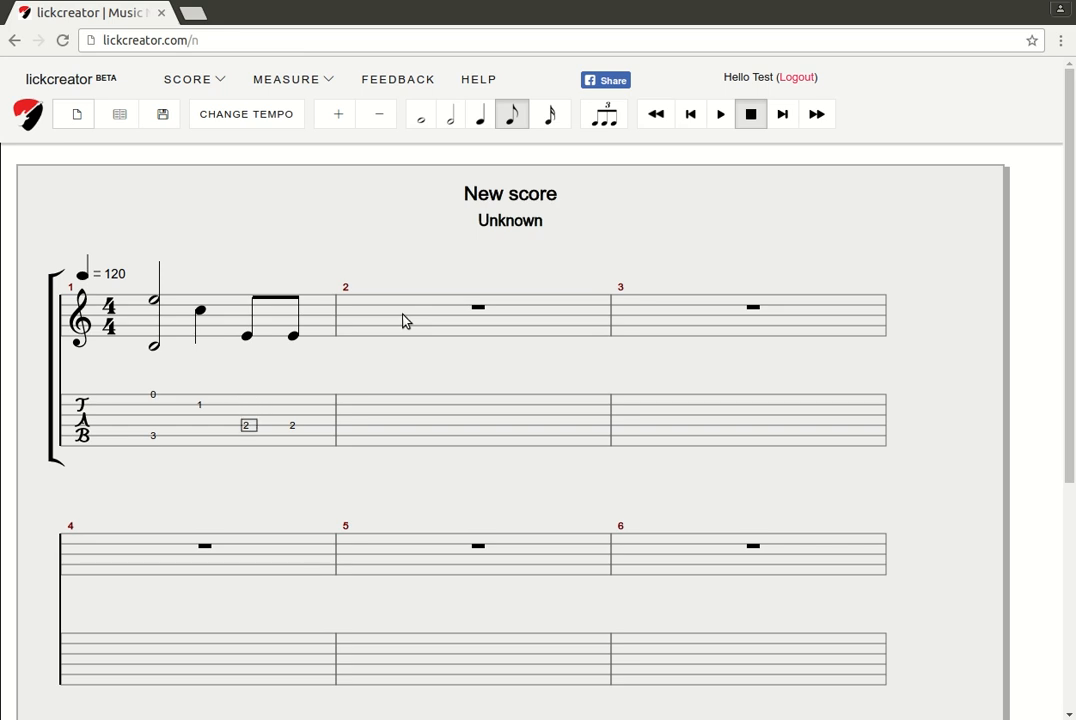
key(Delete)
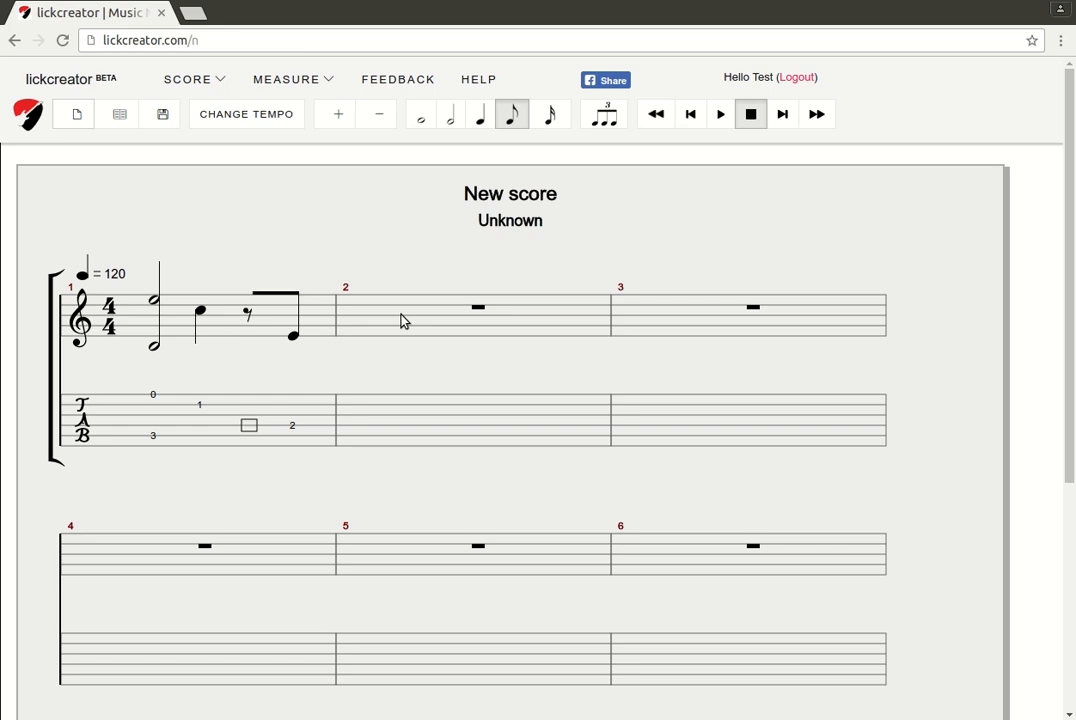
key(Right)
key(Left)
key(Right)
key(space)
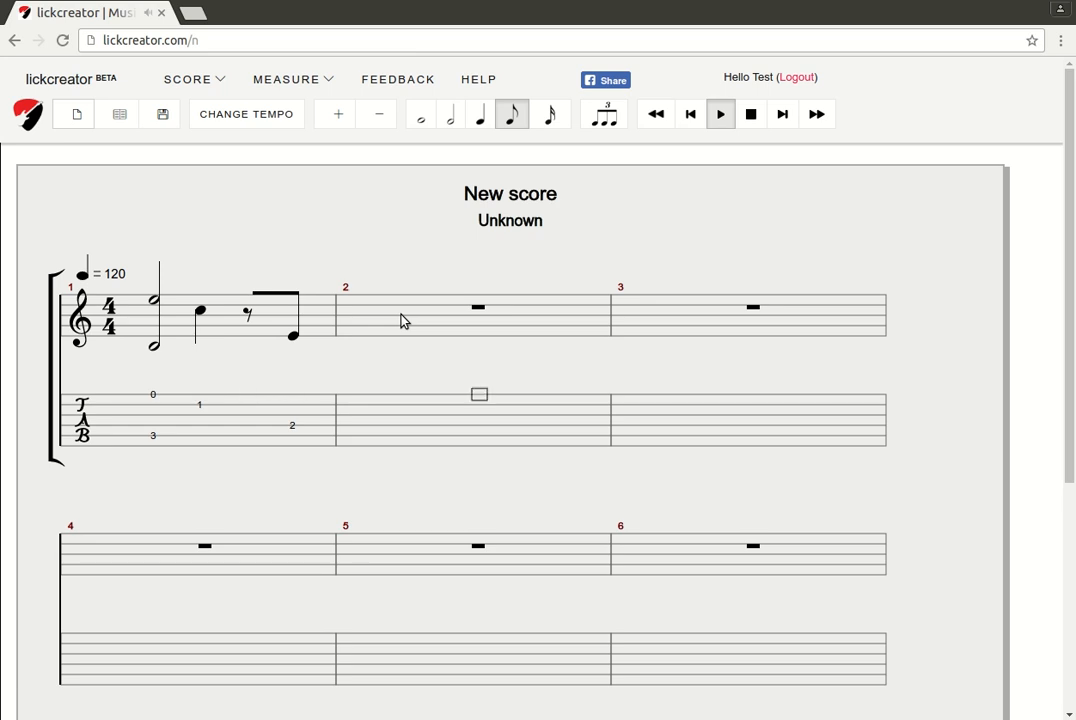
key(space)
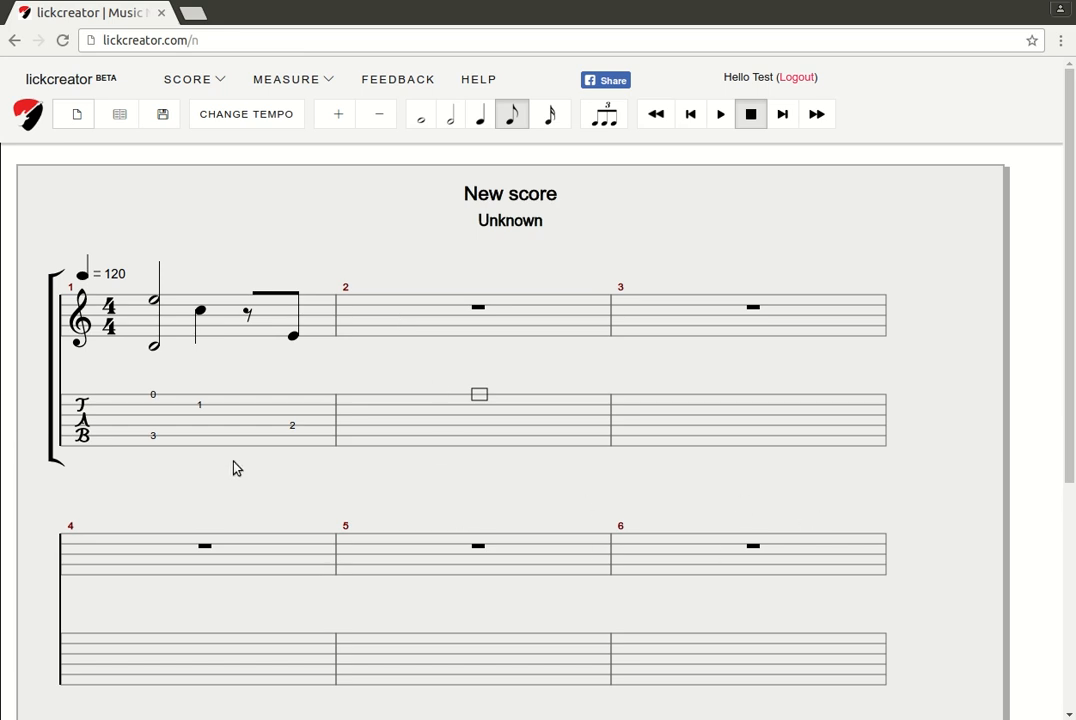
Paste measure 1's chord-and-eighth-note figure into measures 2 and 3
key(Left)
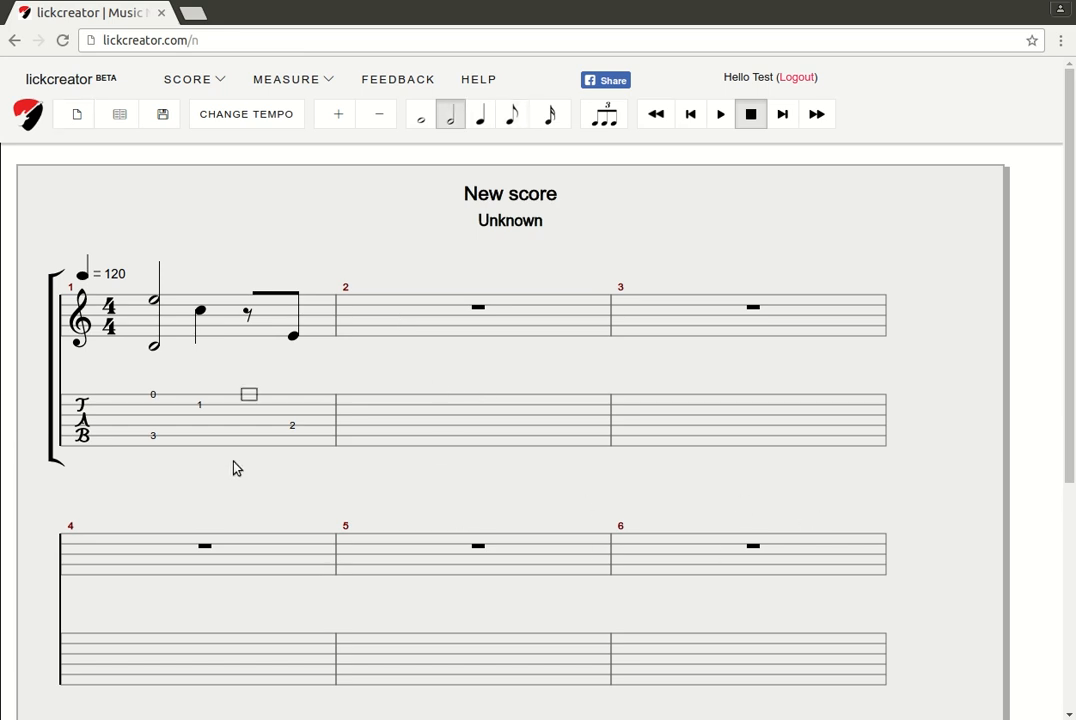
mouse_move(293, 82)
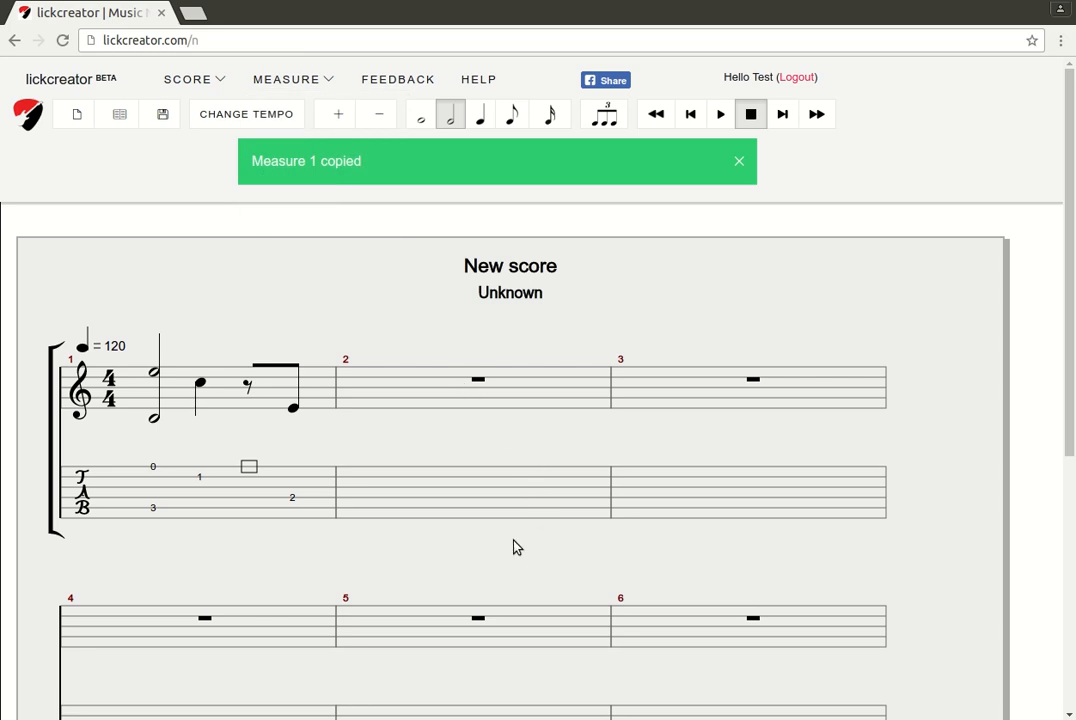
key(Right)
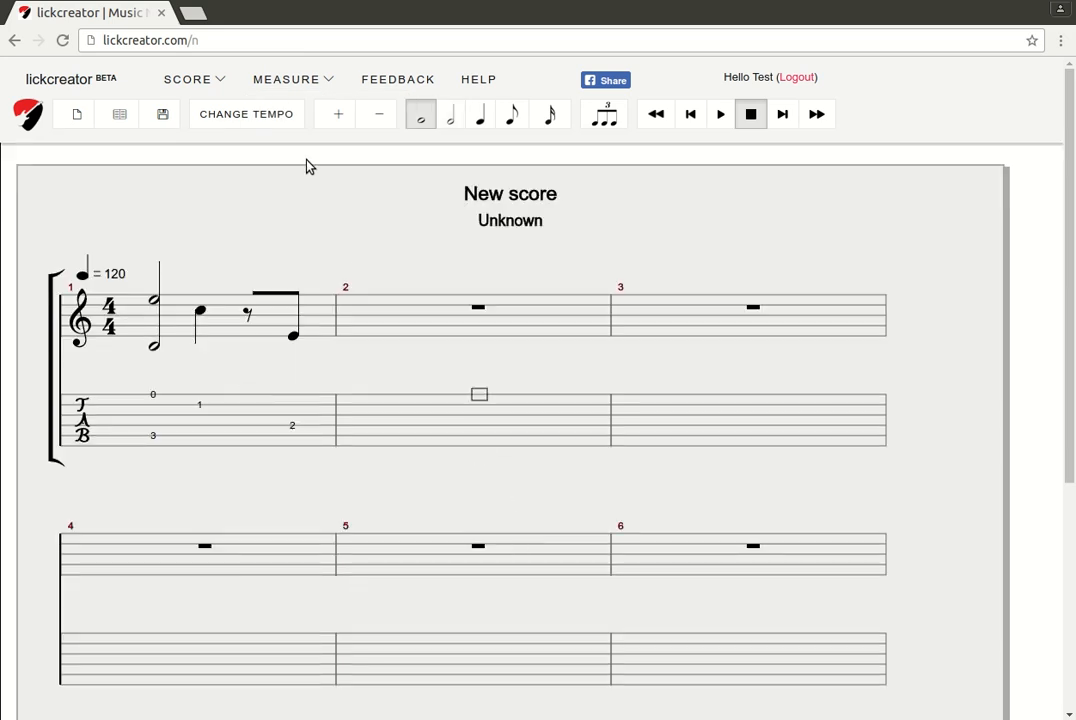
mouse_move(305, 125)
key(ctrl+v)
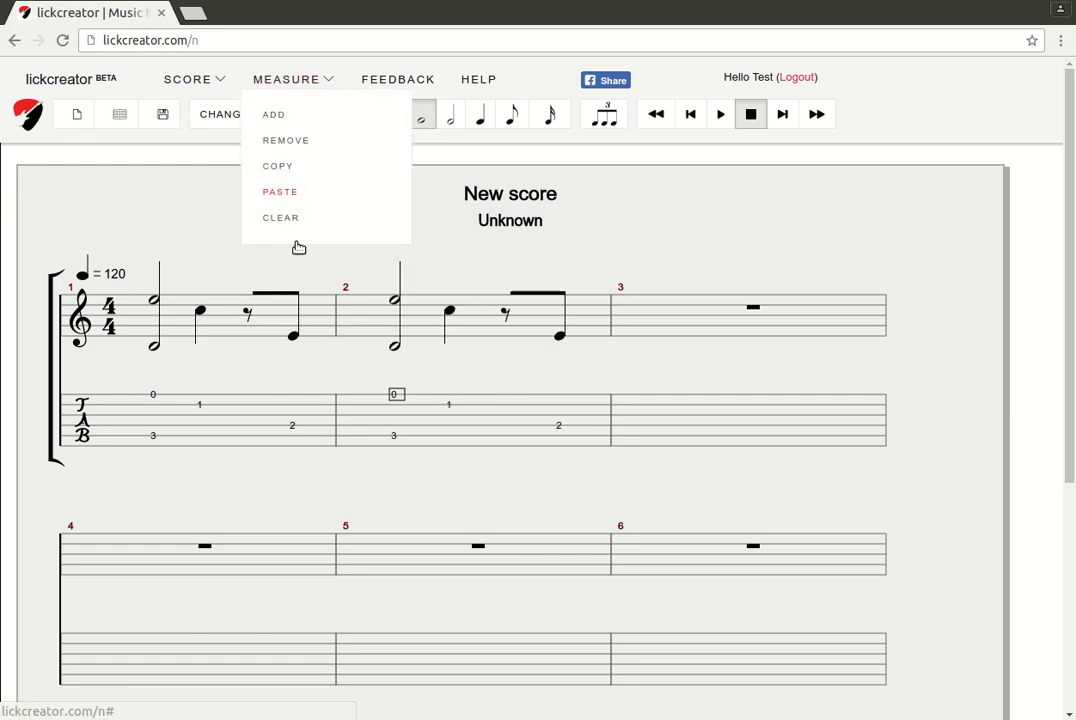
key(Right)
click(290, 79)
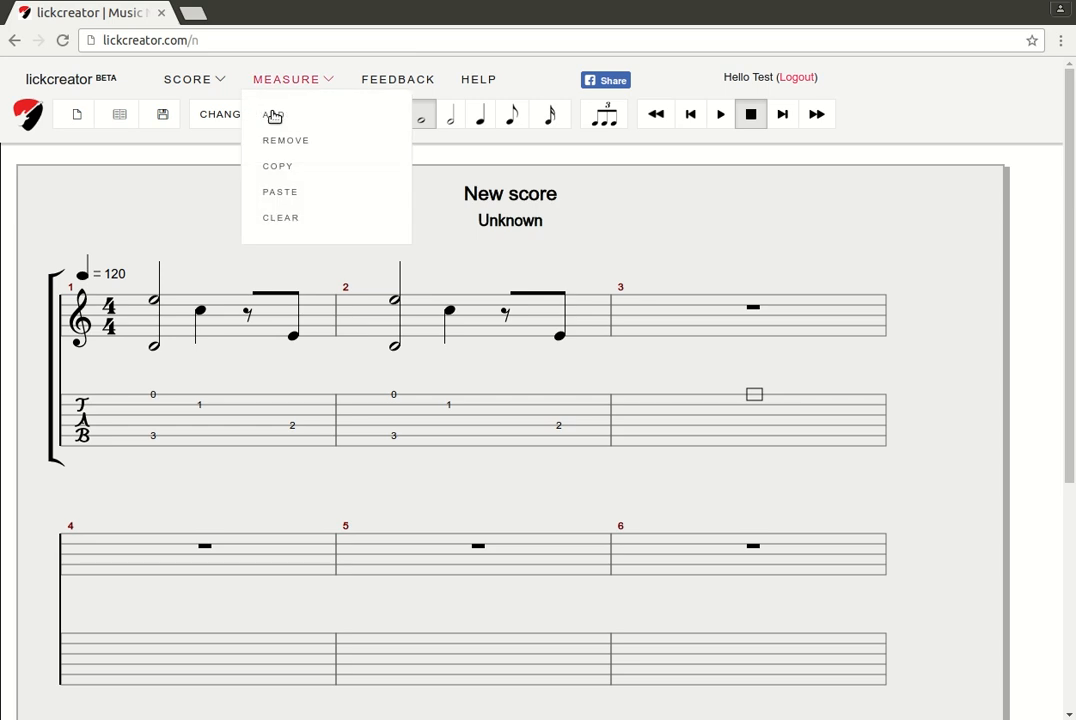
key(ctrl+v)
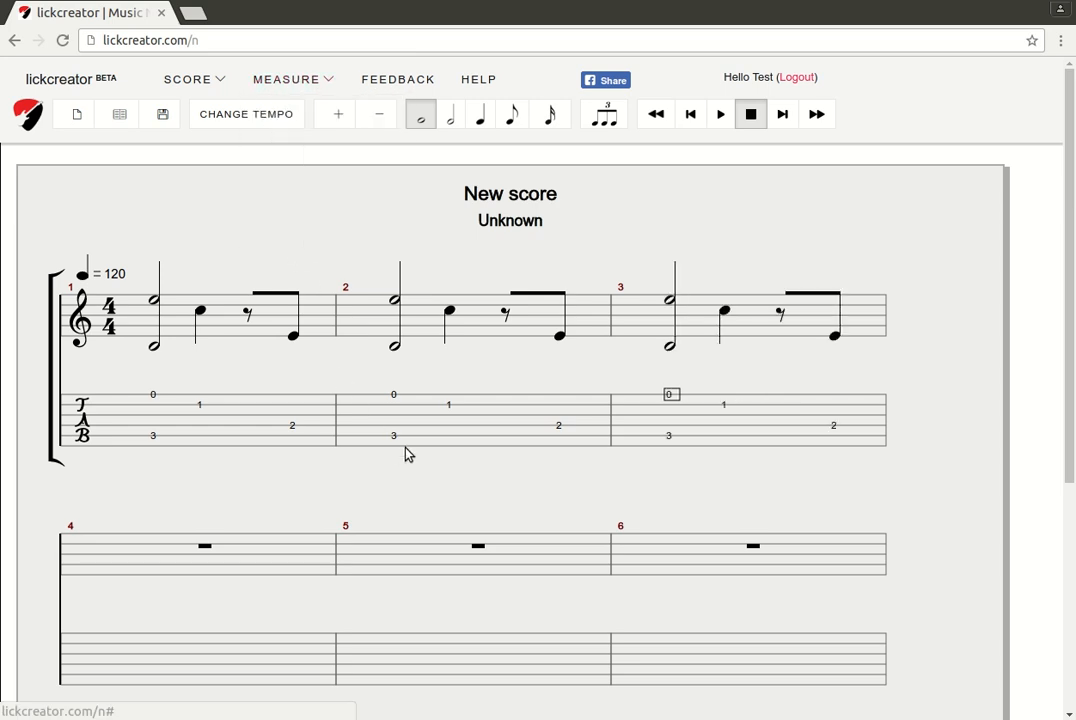
click(507, 394)
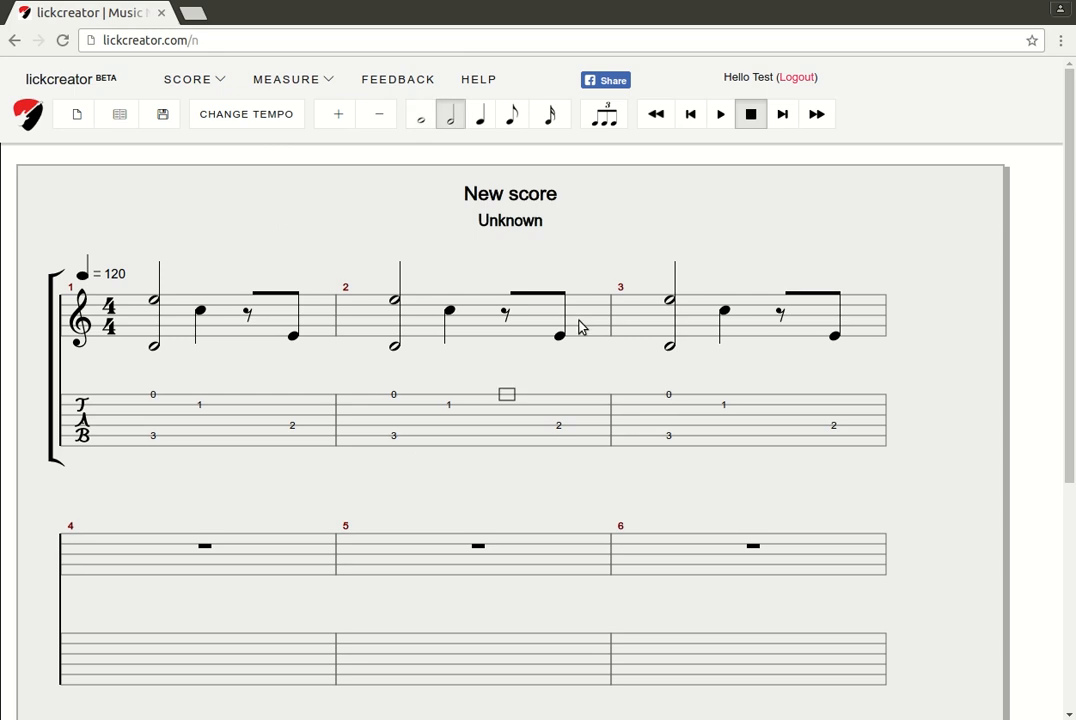
Replace measure 2's eighth rest with an open-string fret 0 eighth note
key(Down)
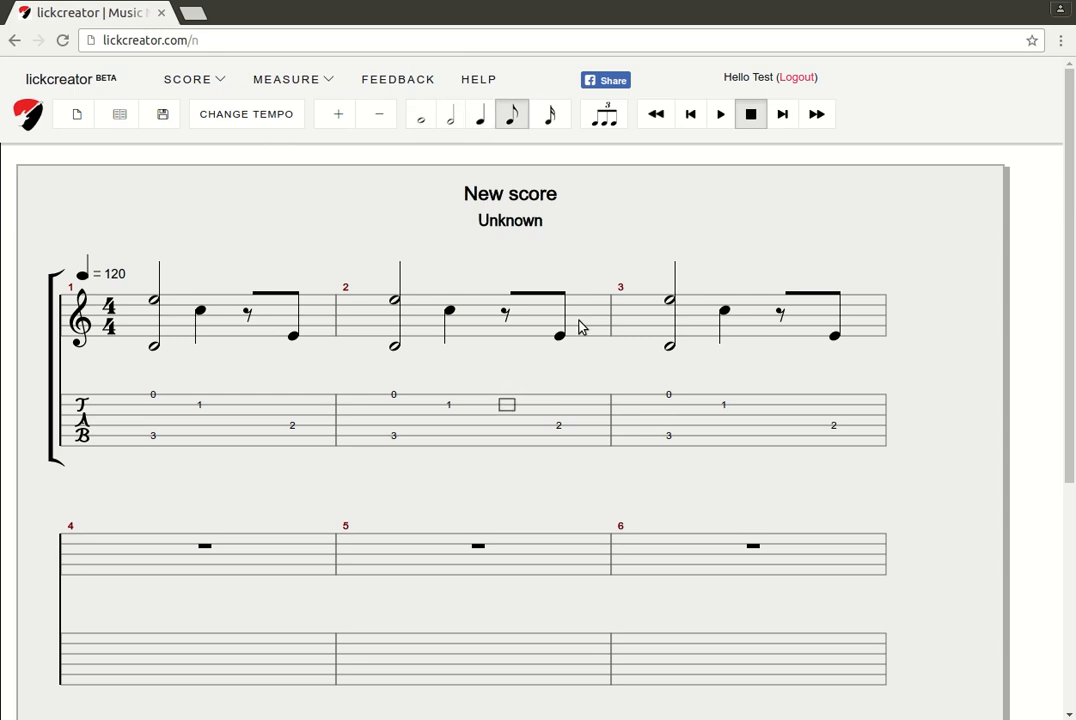
key(1)
key(Delete)
key(Down)
key(Down)
key(Down)
key(0)
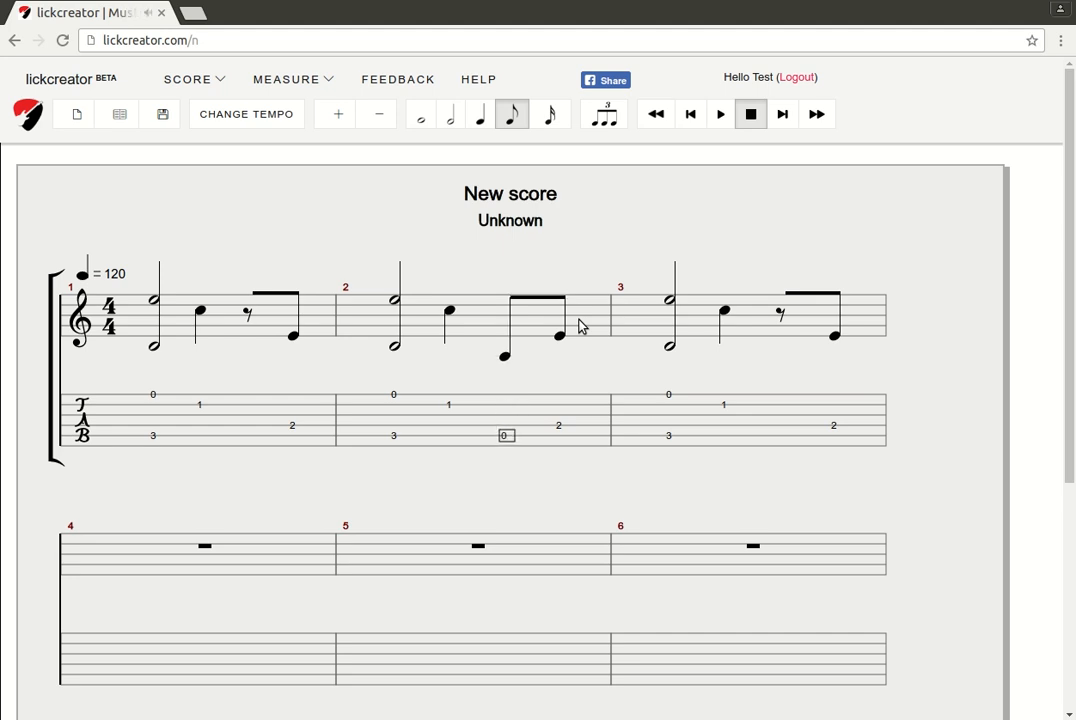
Change measure 2's chord to fret 3 on the lowest and top strings
key(Left)
key(Left)
key(Delete)
key(Down)
key(3)
key(Up)
key(Up)
key(Up)
key(Up)
key(Up)
key(Delete)
key(3)
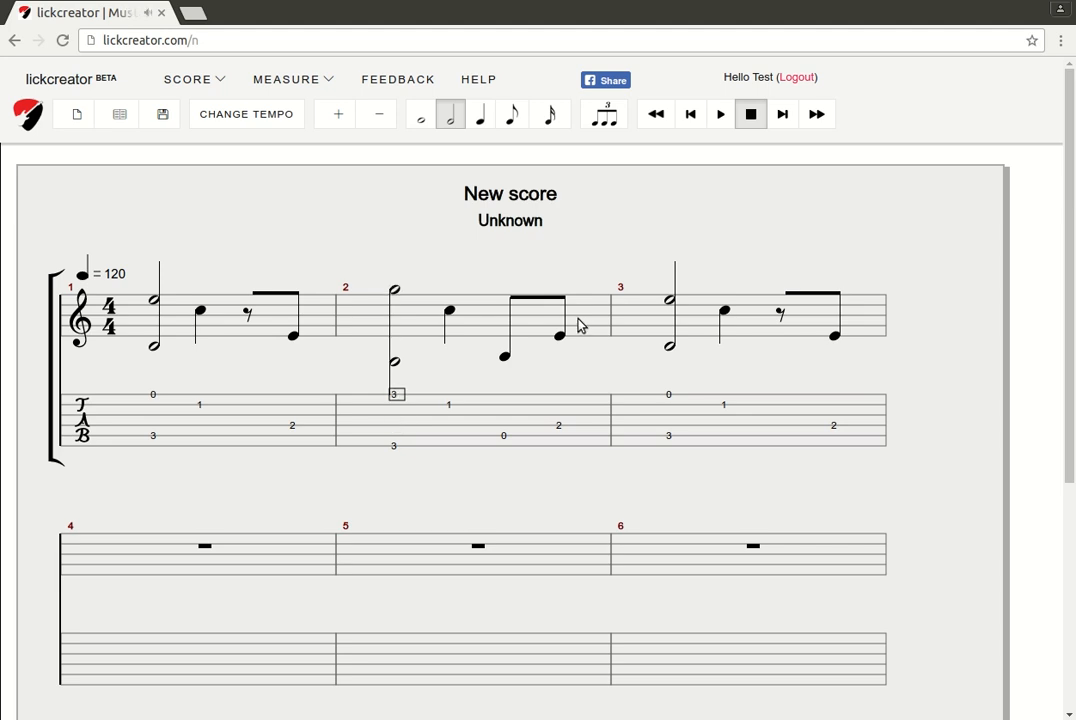
Play the edited score back from the beginning
key(space)
click(657, 115)
click(720, 114)
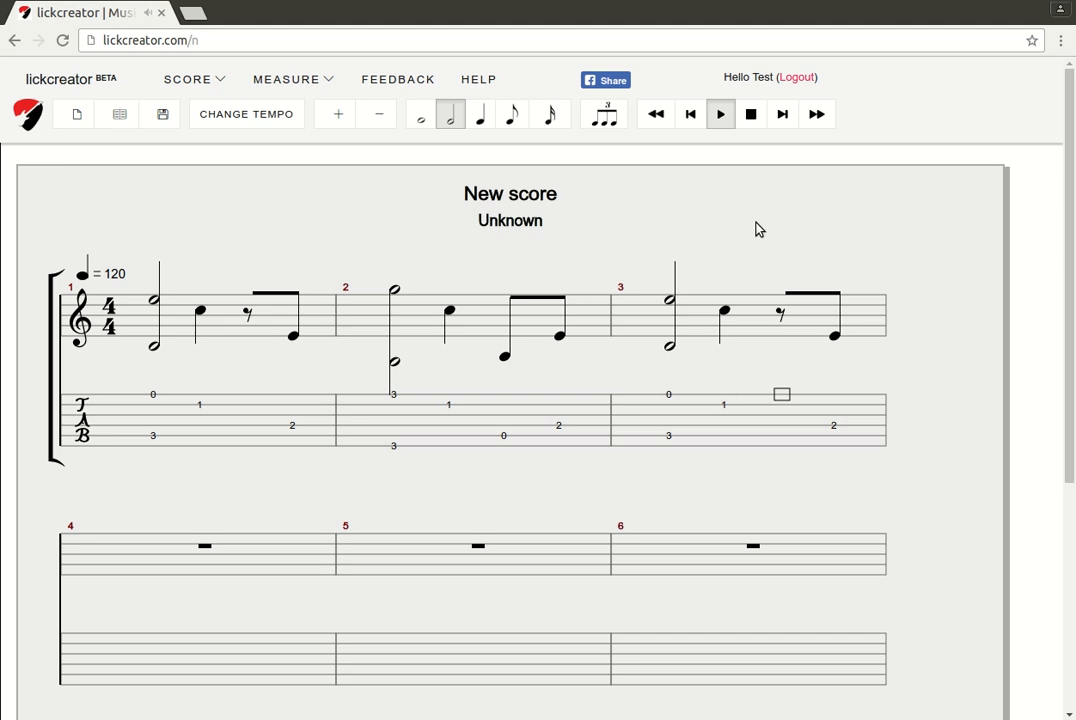
Stop playback, step back into measure 2, and bring up the Score Info save form
click(751, 114)
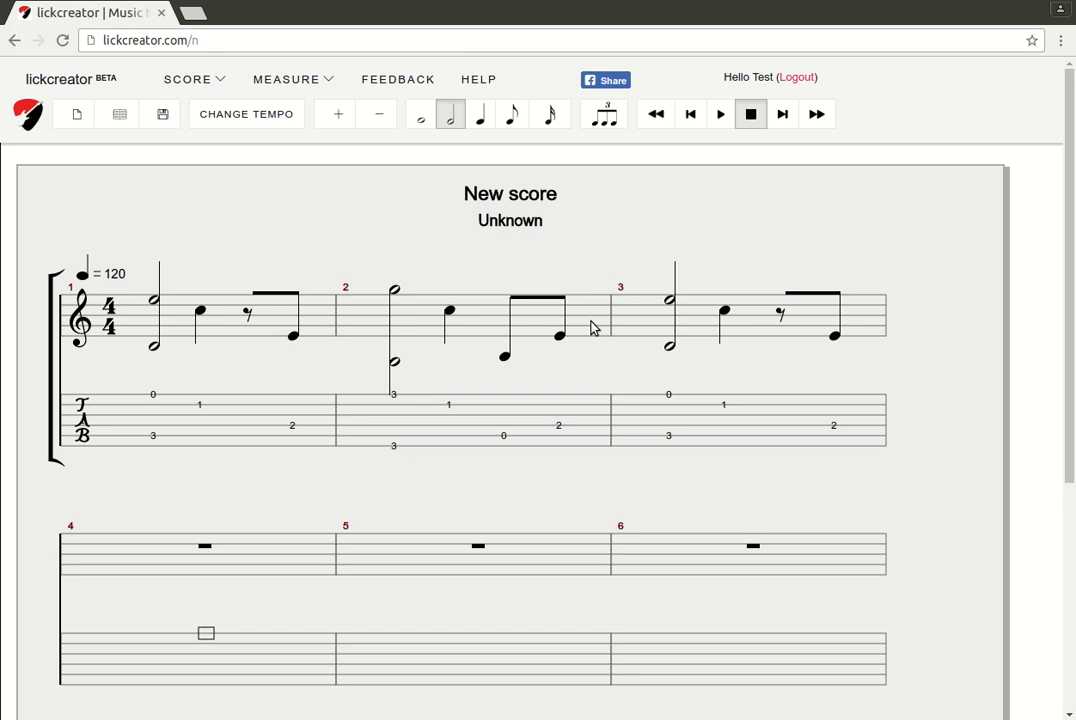
scroll(592, 328, down, 4)
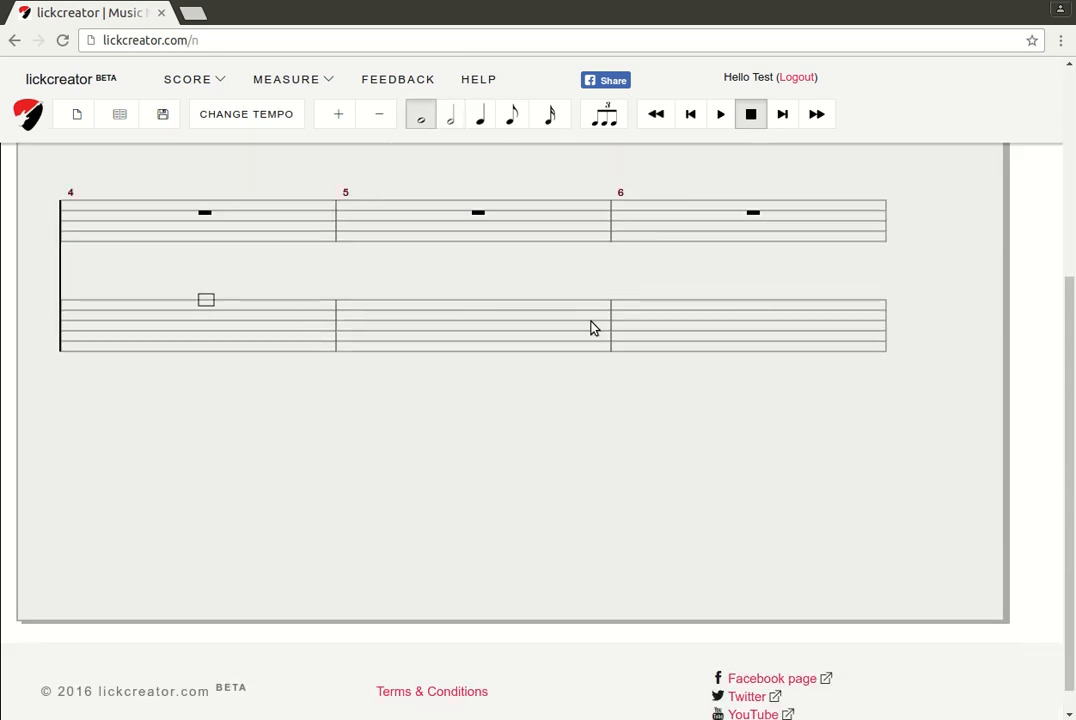
key(Left)
key(Left)
key(Left)
key(Left)
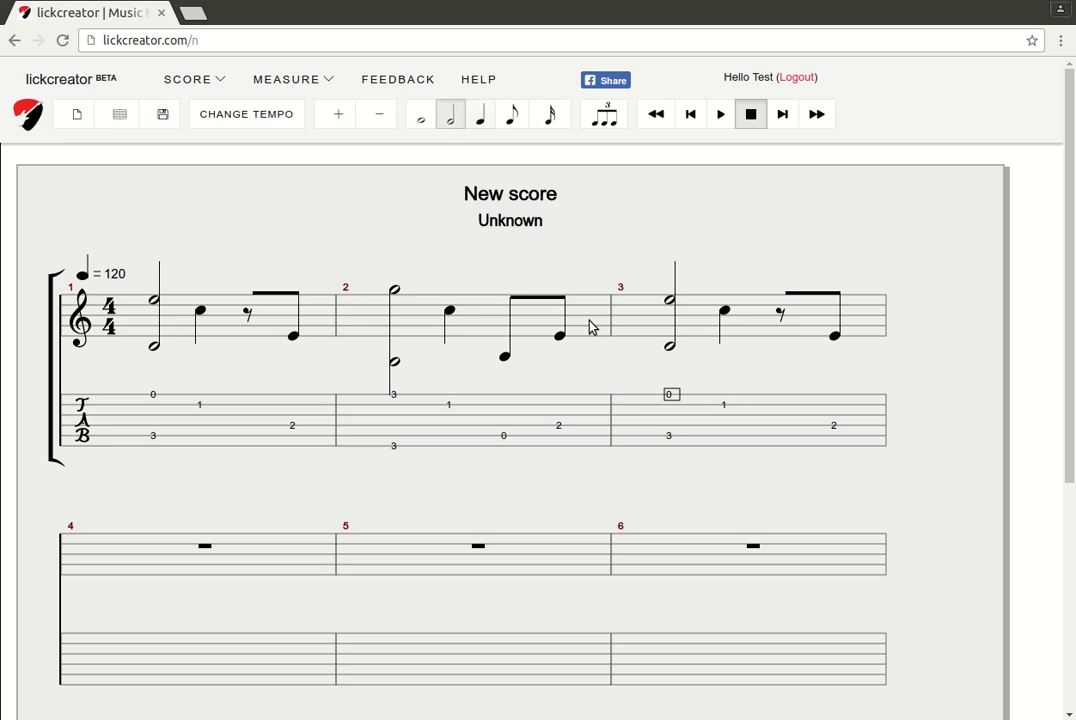
key(Left)
key(Left)
key(Left)
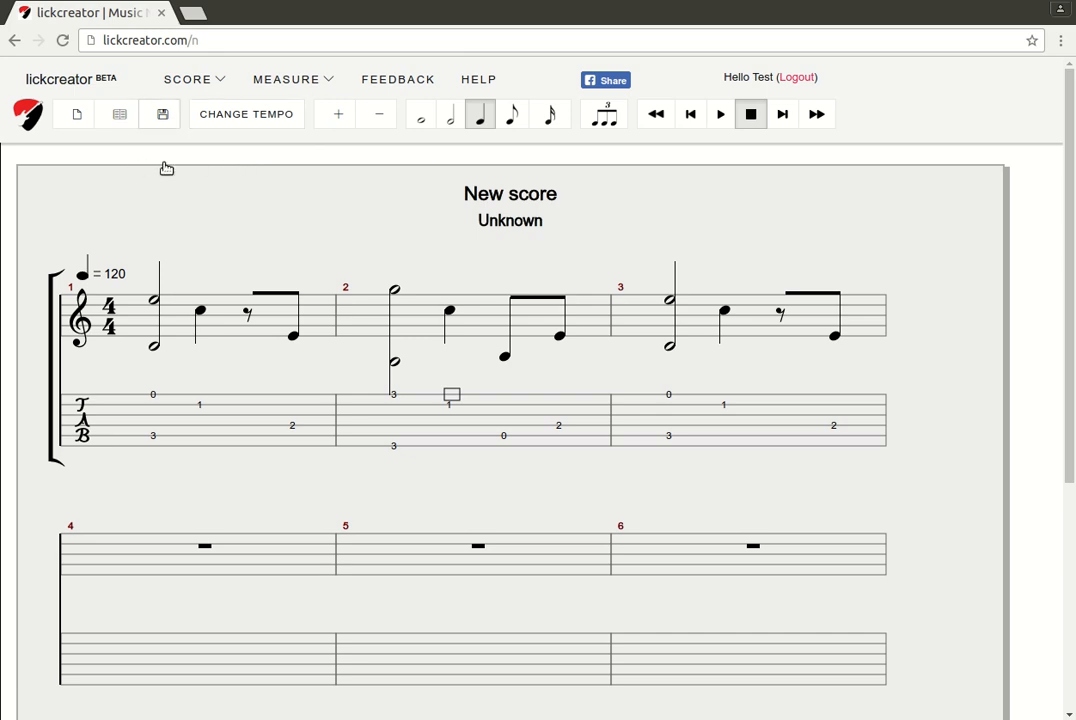
click(163, 115)
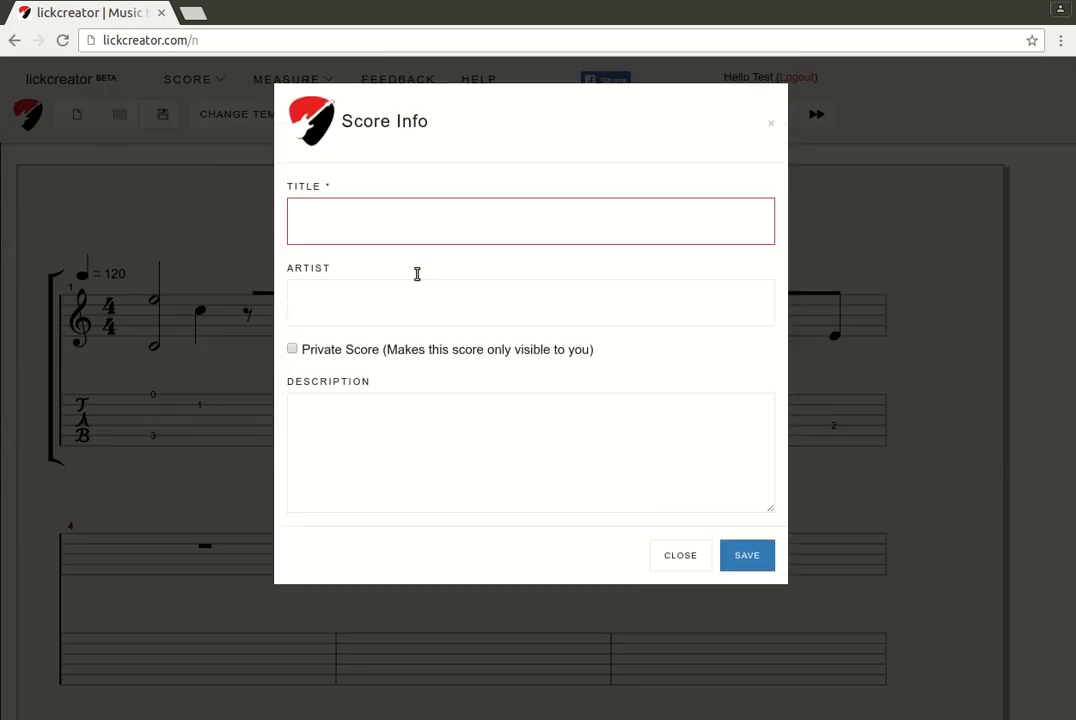
Enter the title 'Simple first melody' and the artist name, and tick Private Score
text(Simple first melody)
key(Tab)
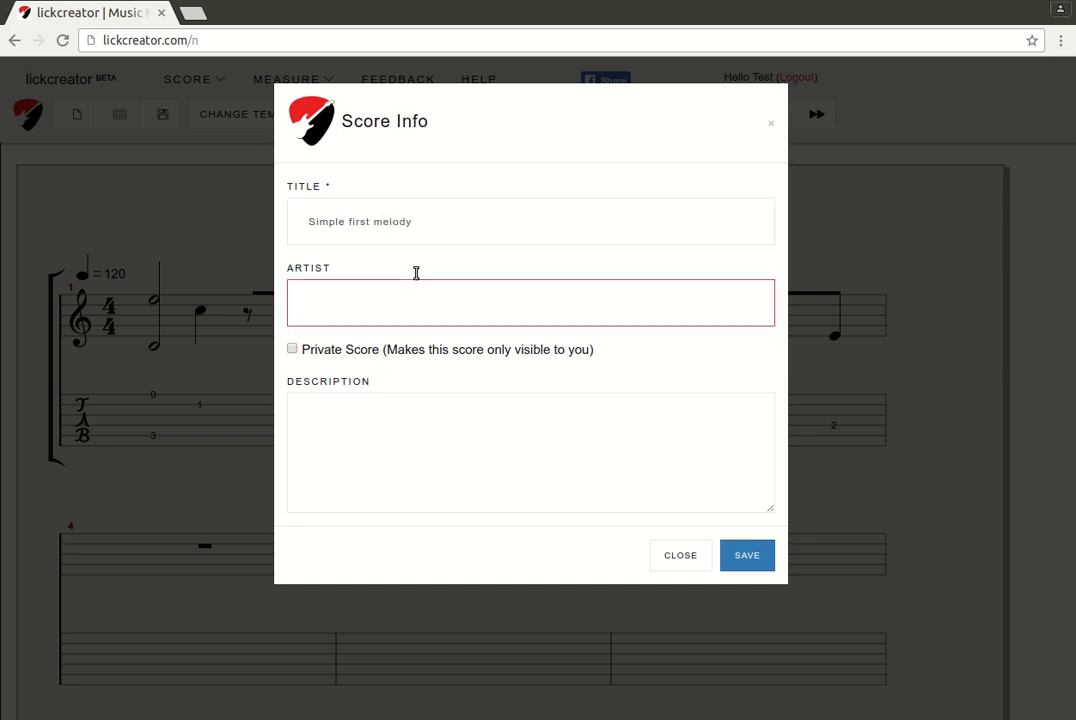
text(Tese)
key(Tab)
key(space)
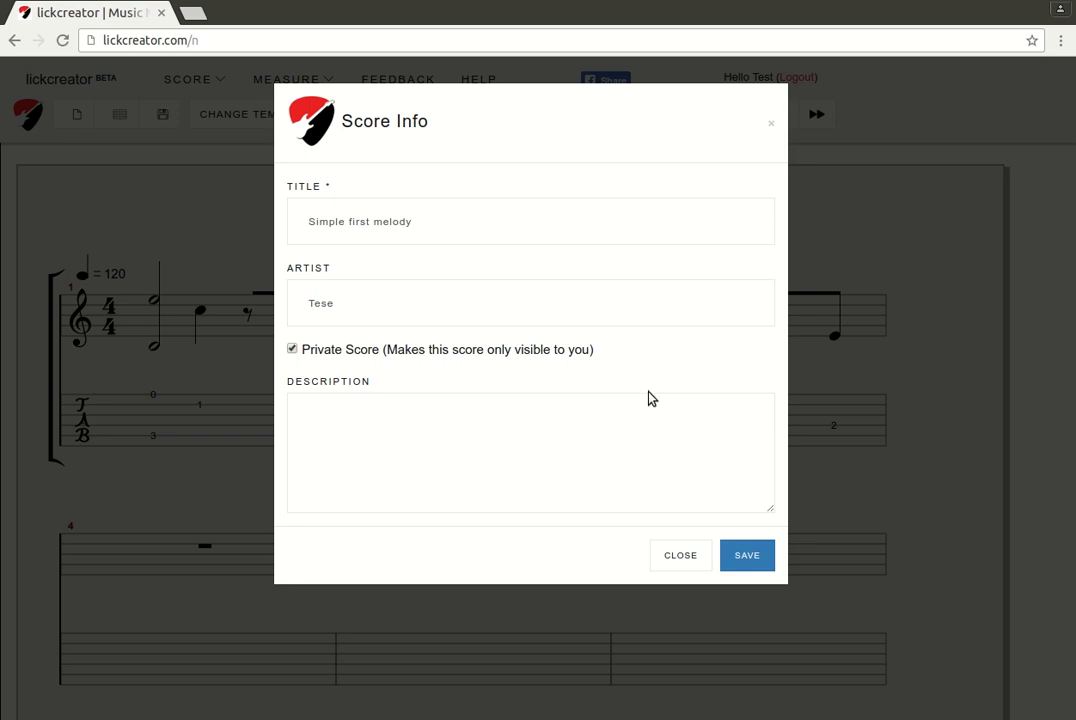
Save the score as 'Simple first melody', play and stop it, and select measure 1's rest slot
click(759, 601)
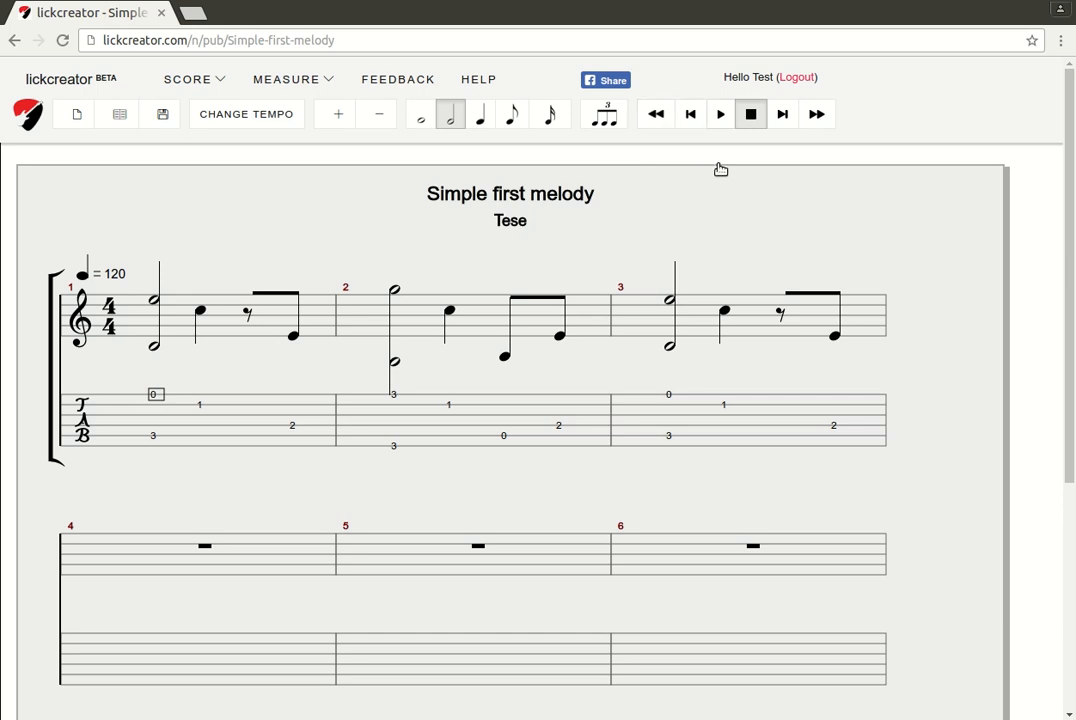
click(720, 115)
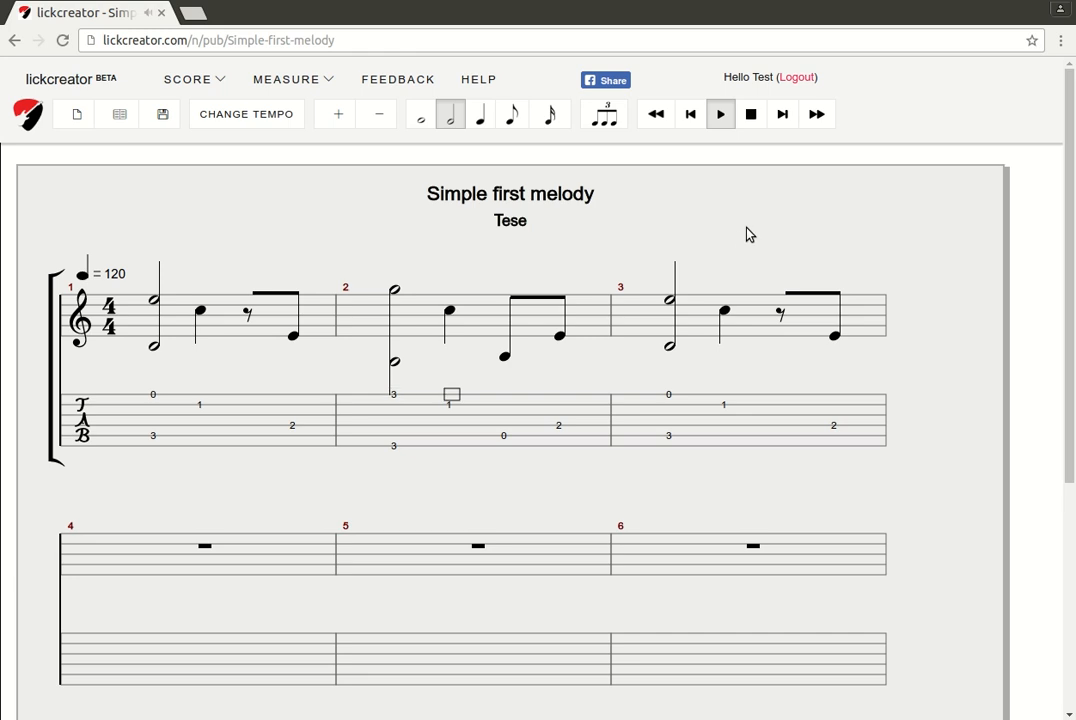
click(751, 115)
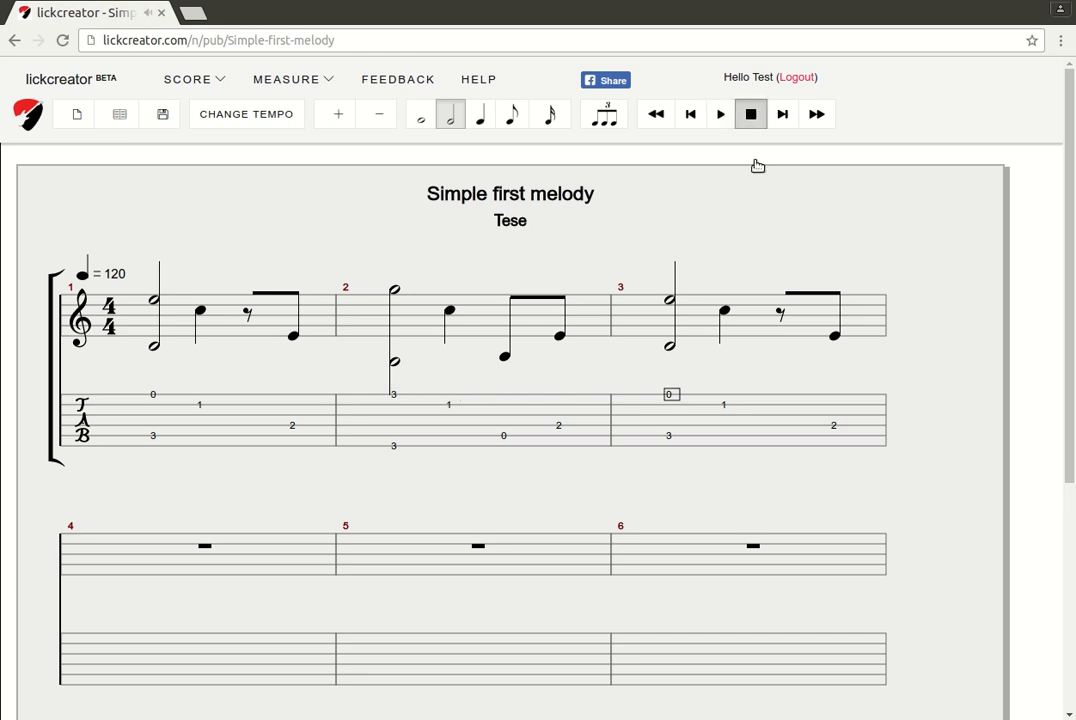
click(259, 478)
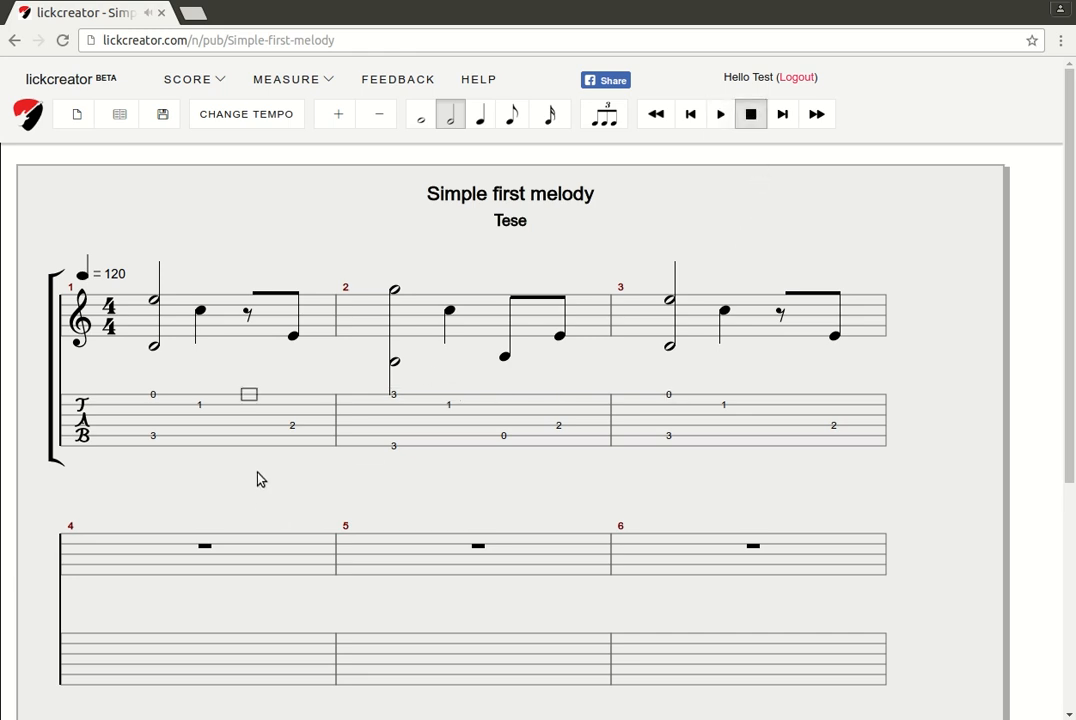
Enter fret 0 three strings down in measure 1 and play the score
key(Down)
key(Down)
key(Down)
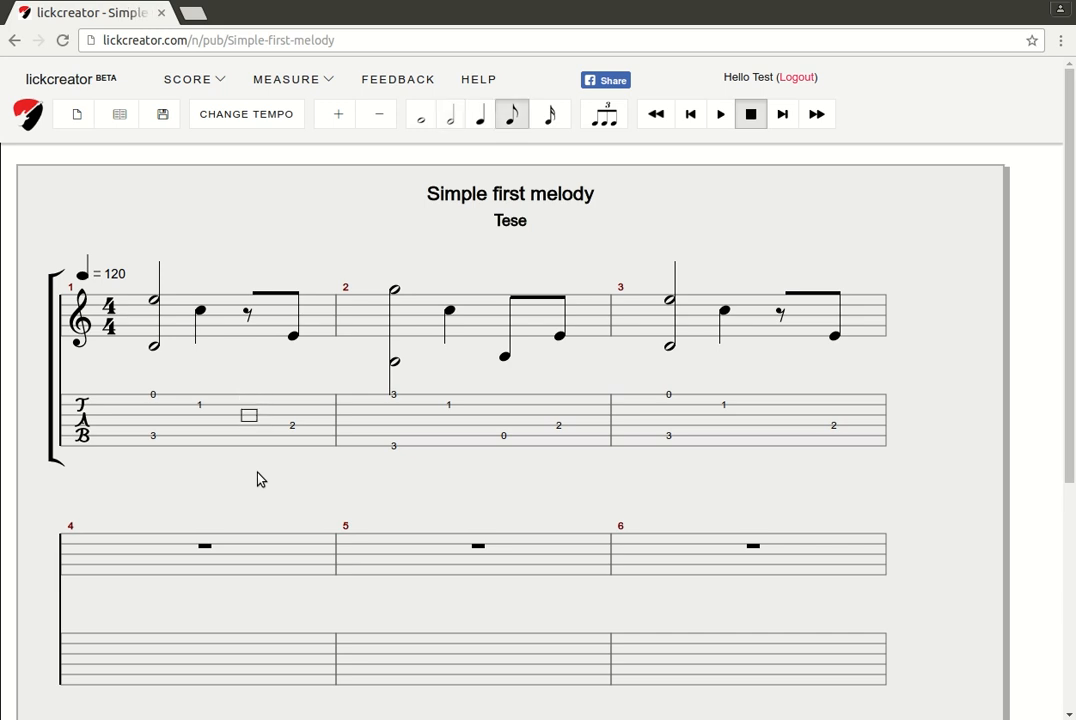
text(0)
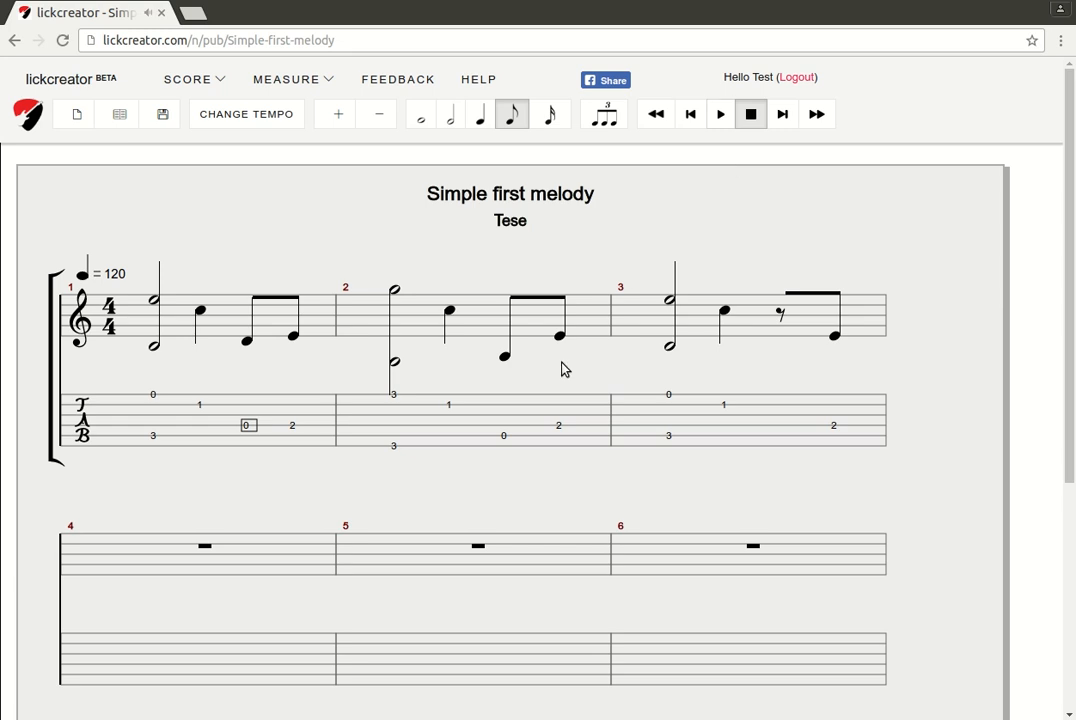
key(space)
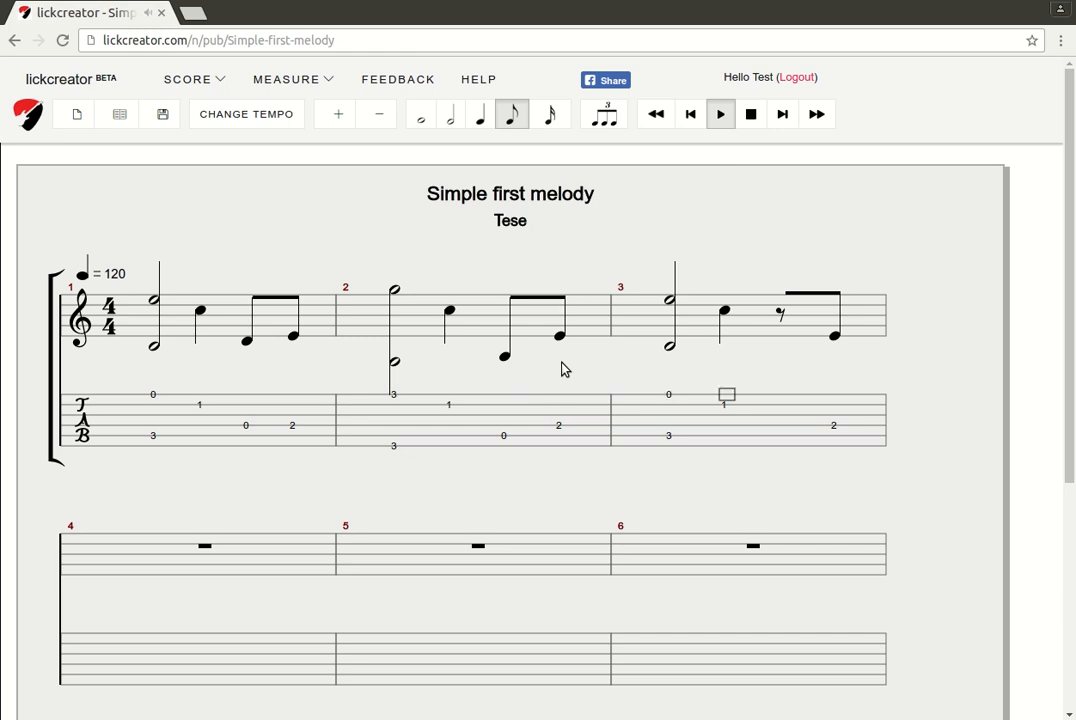
key(space)
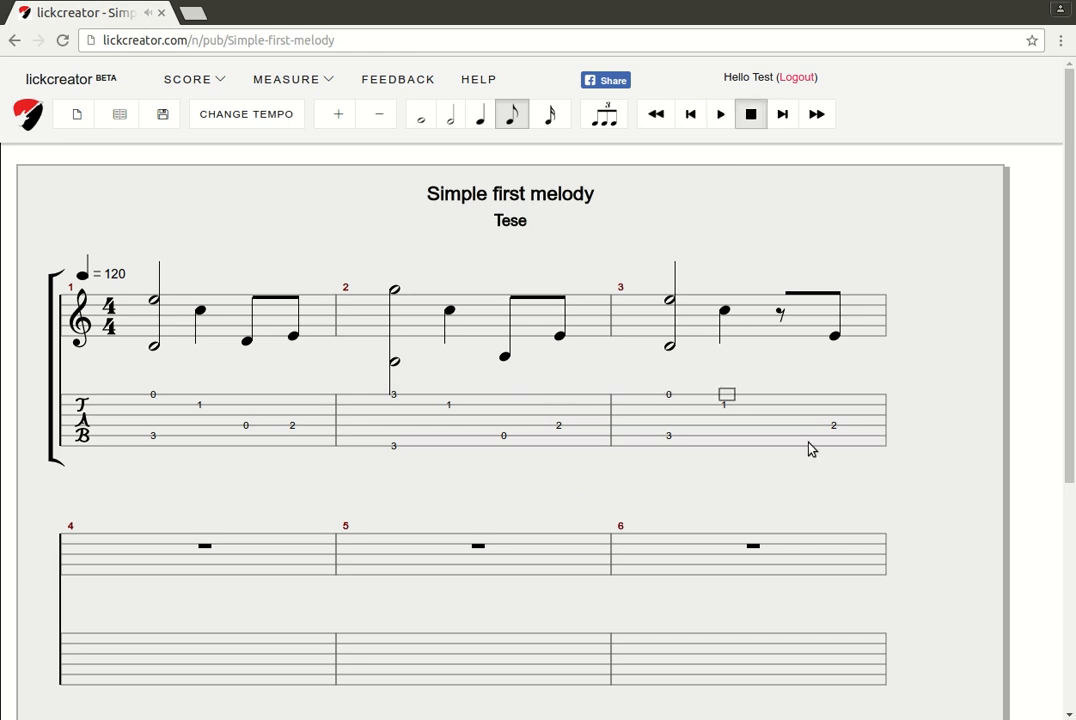
End measure 3 with two fourth-string eighth notes: fret 2, then open 0
key(Right)
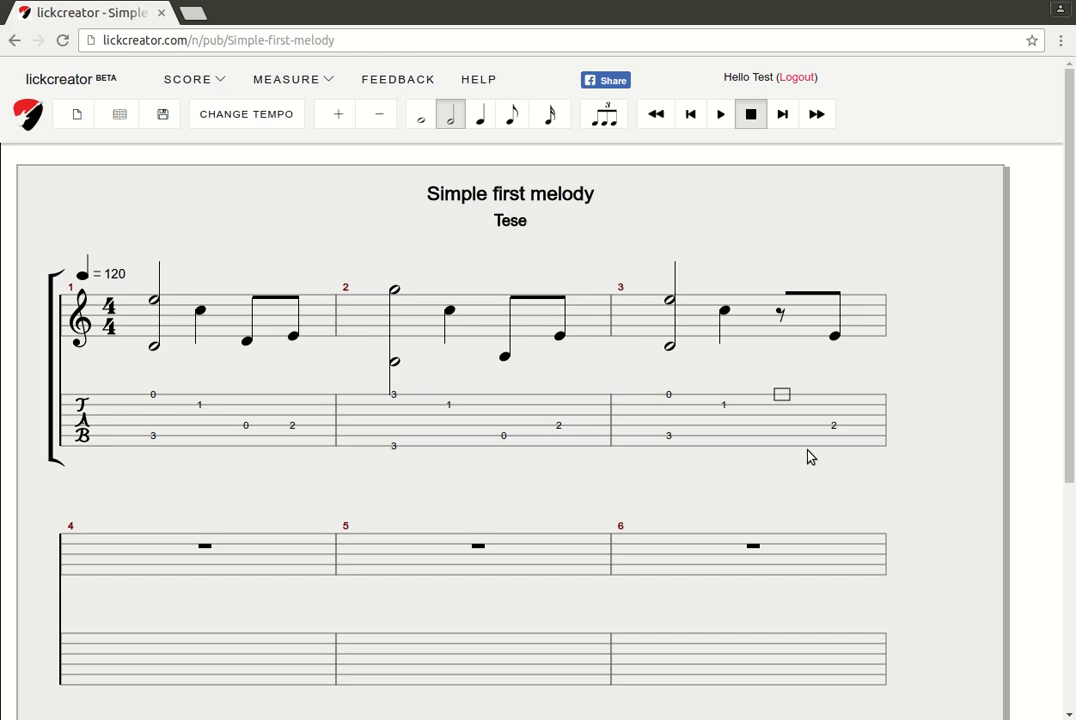
key(Down)
key(Down)
key(Down)
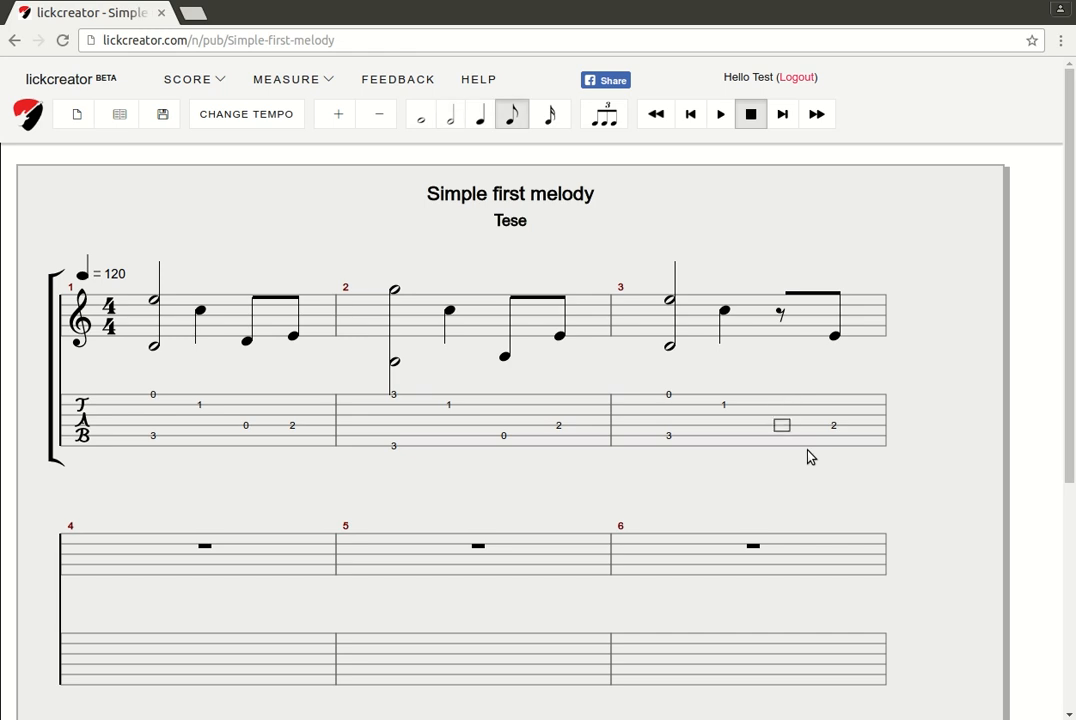
key(2)
key(Right)
key(Delete)
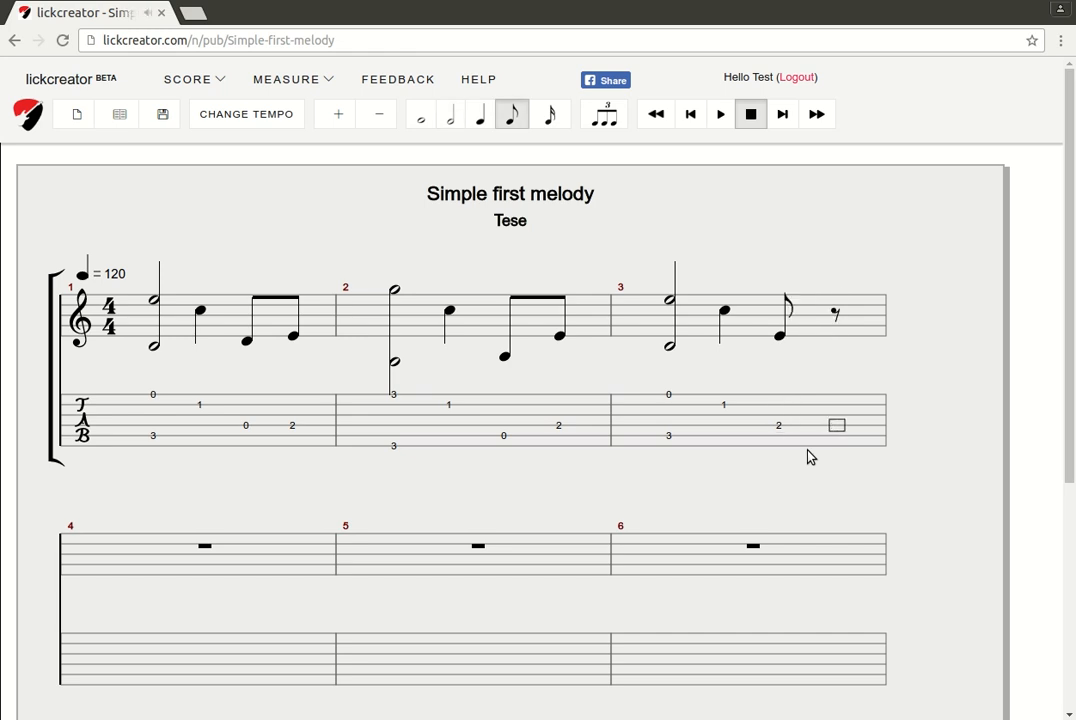
key(0)
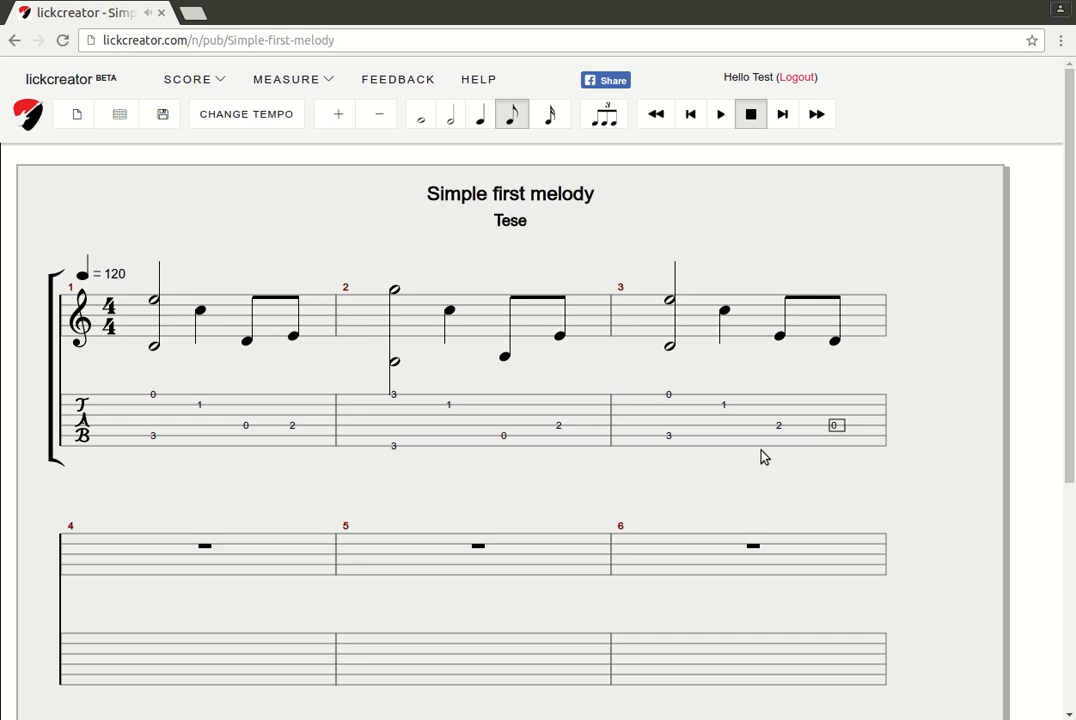
Copy measure 2's notes into measure 4
click(518, 470)
mouse_move(287, 80)
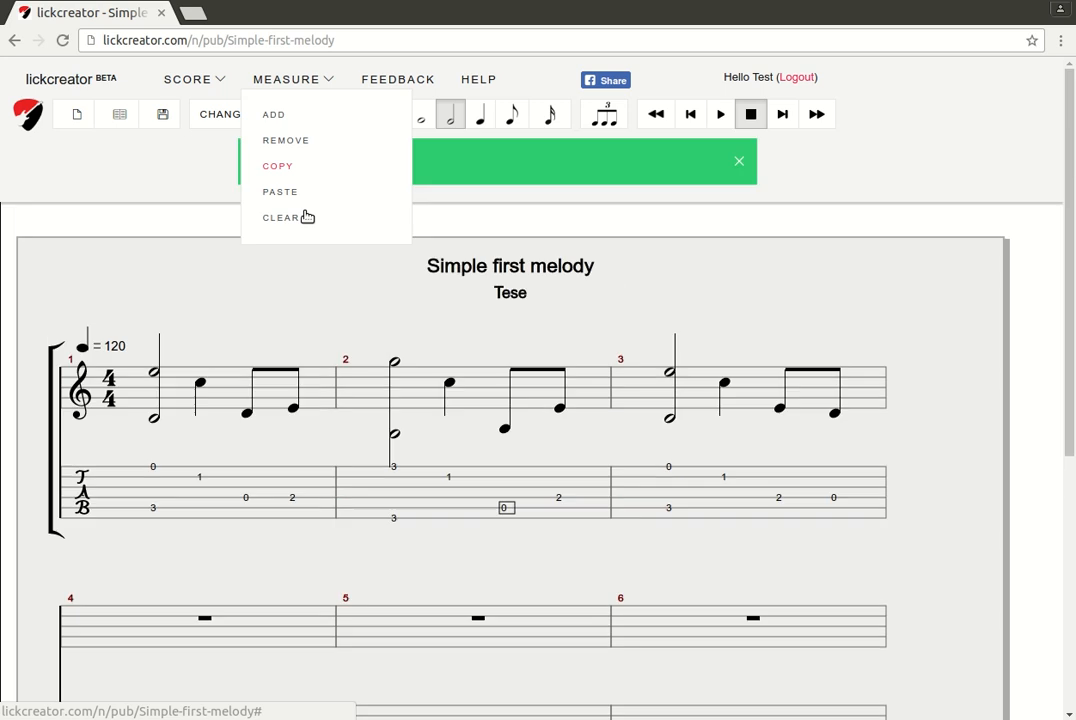
scroll(332, 502, down, 4)
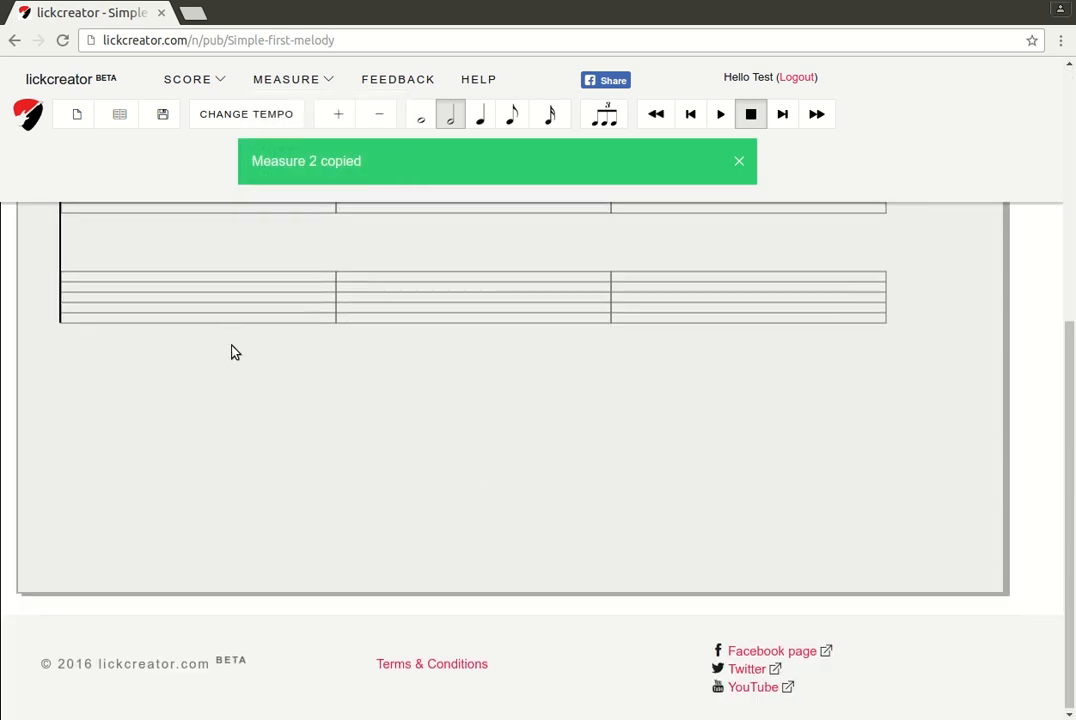
scroll(225, 370, up, 4)
scroll(240, 706, down, 3)
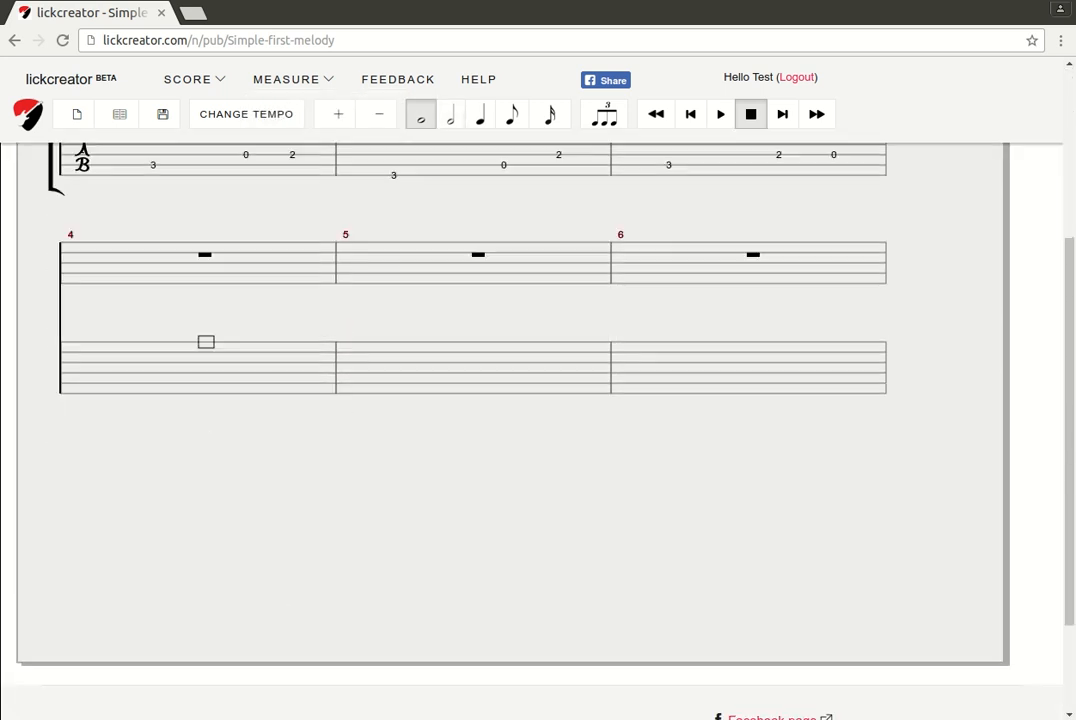
mouse_move(286, 79)
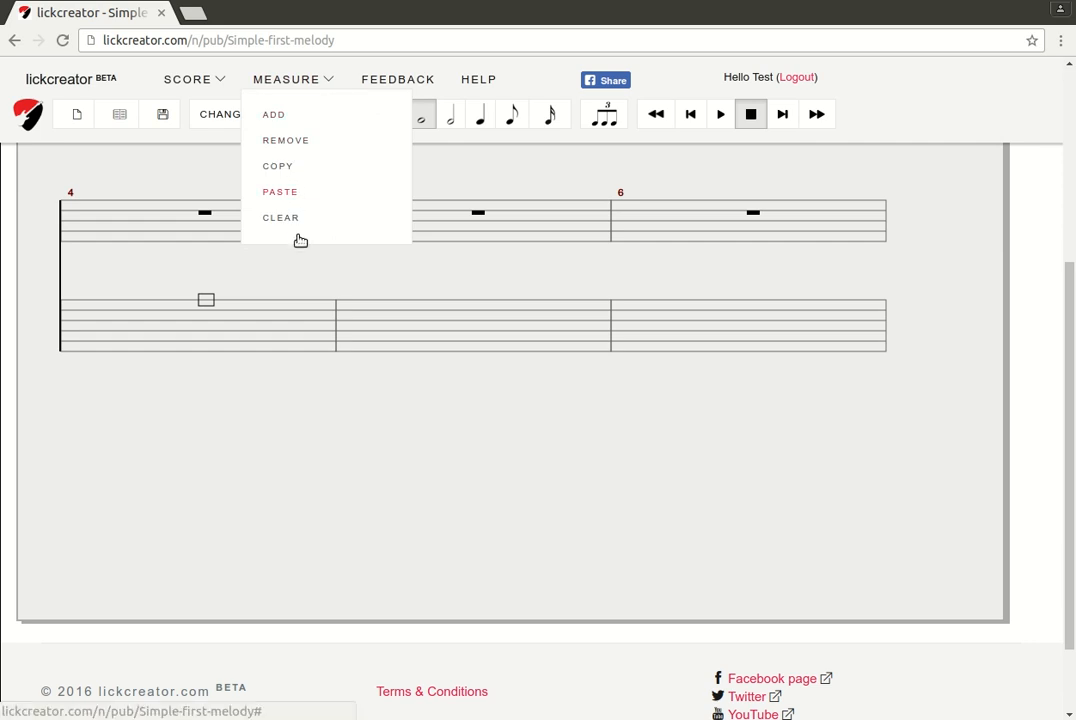
click(284, 192)
scroll(500, 342, up, 5)
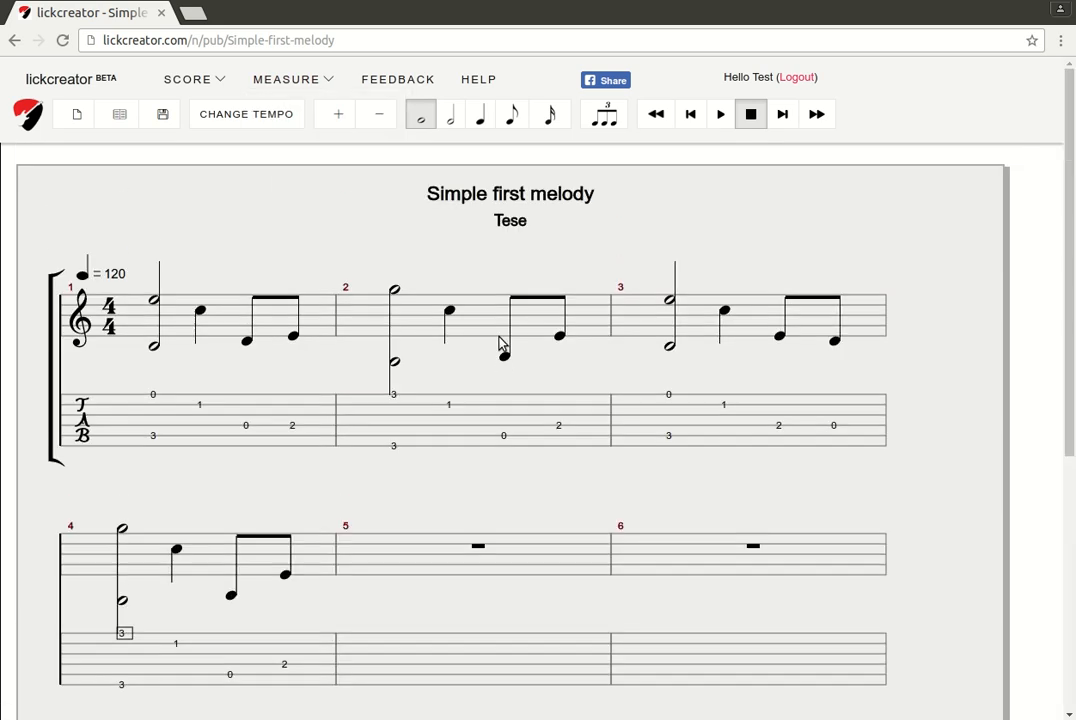
scroll(500, 343, down, 3)
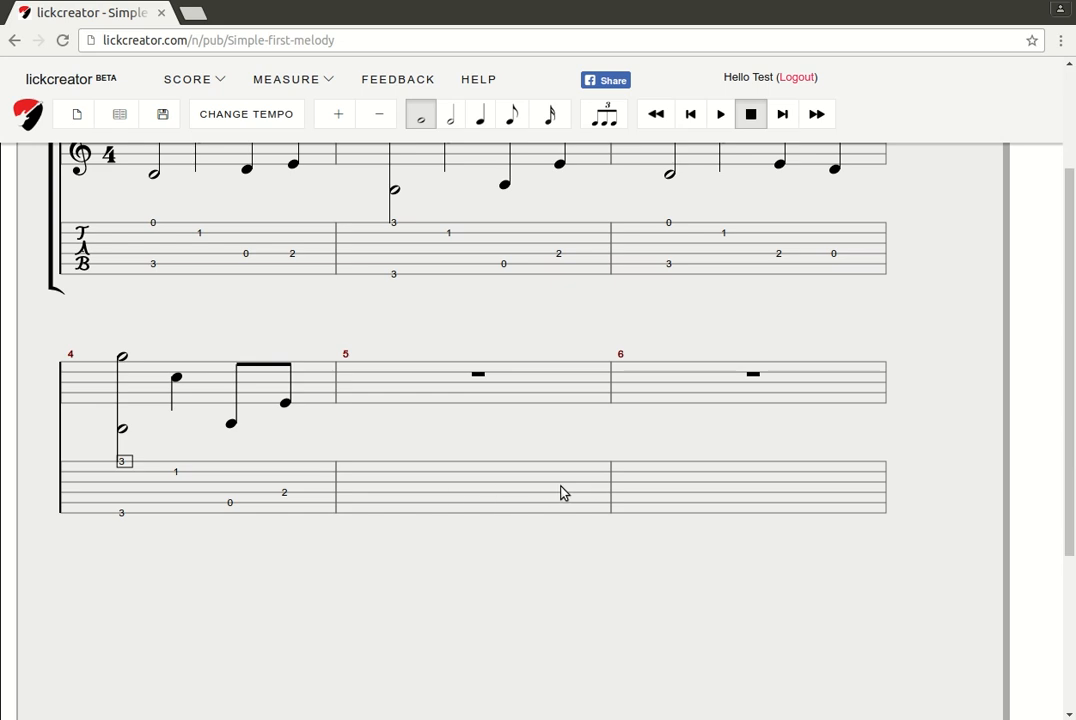
Remove the empty trailing measures, leaving a four-measure score
click(785, 528)
scroll(760, 527, down, 3)
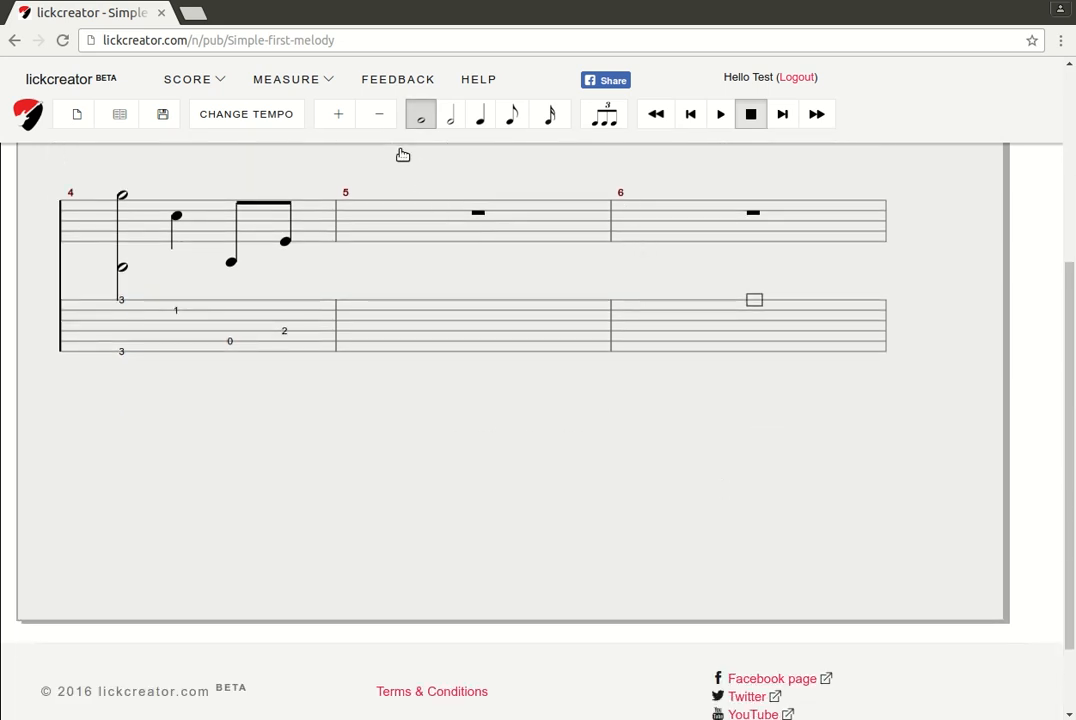
mouse_move(297, 82)
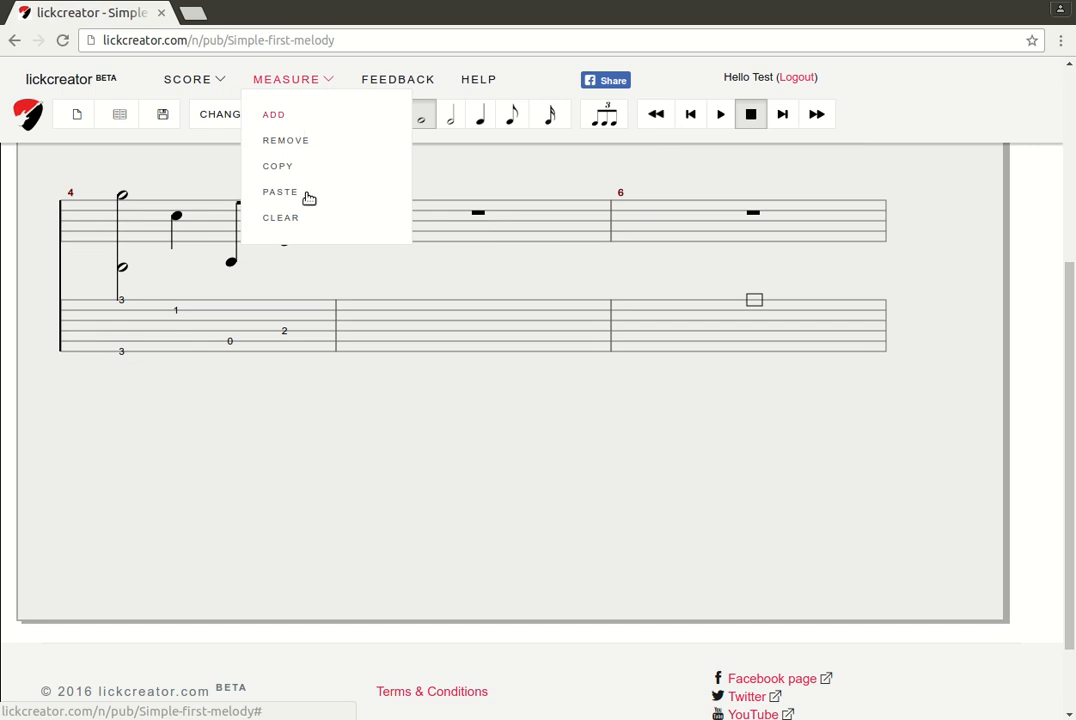
click(301, 141)
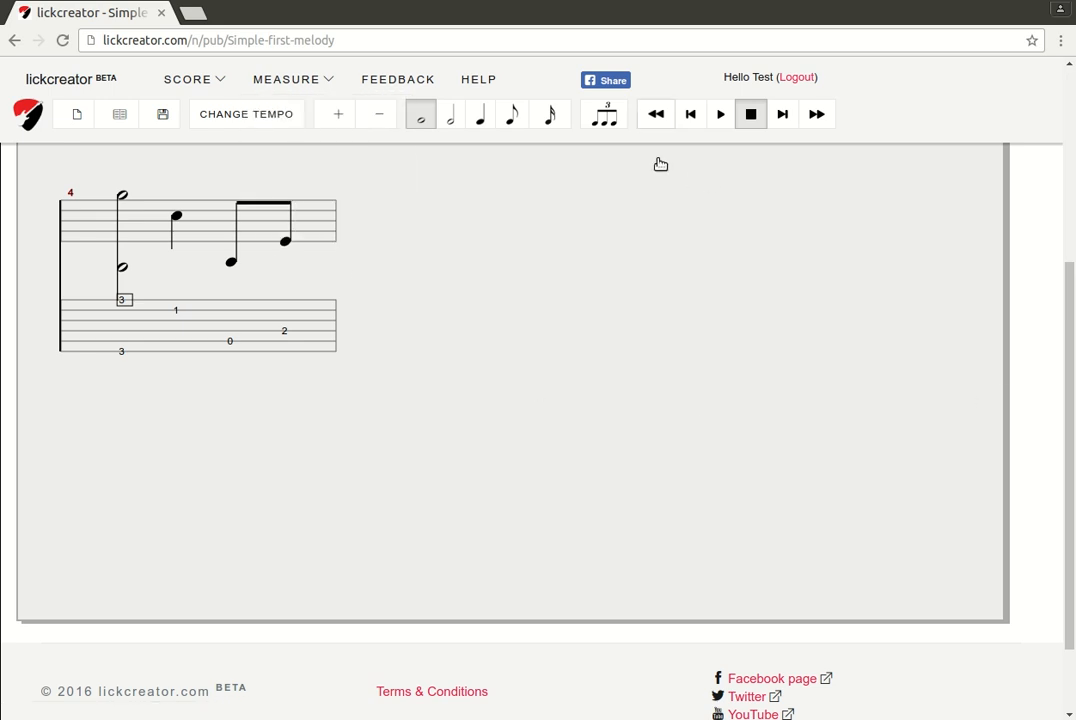
scroll(660, 164, up, 4)
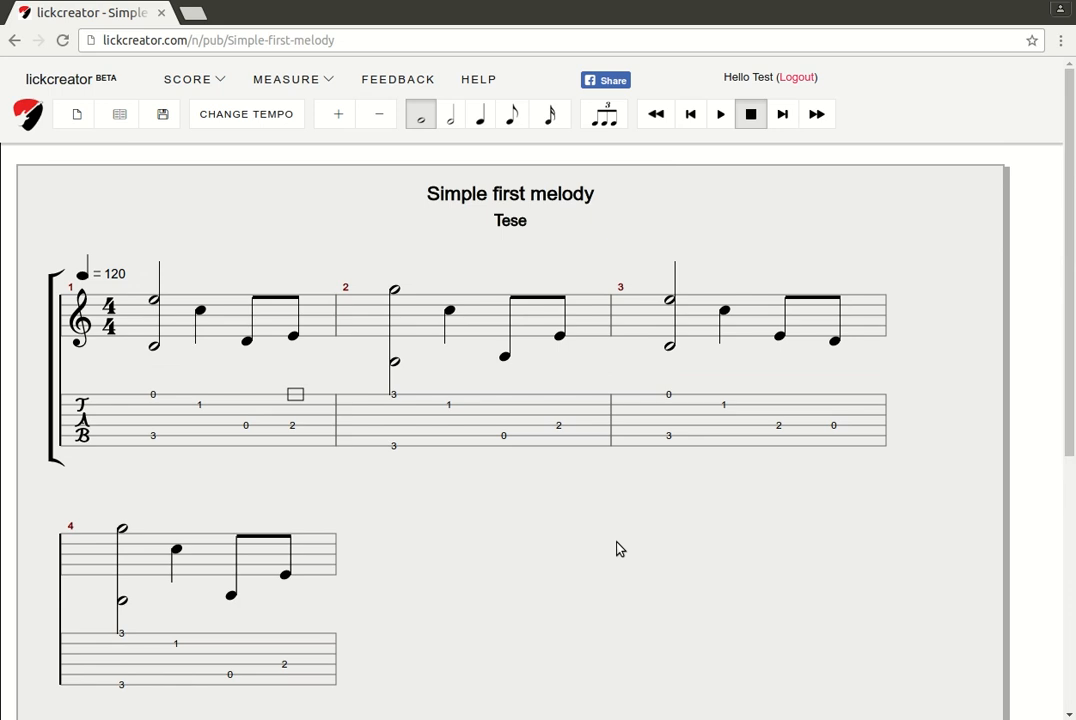
Play the four-measure score through, stop it, and reload the page with F5
key(space)
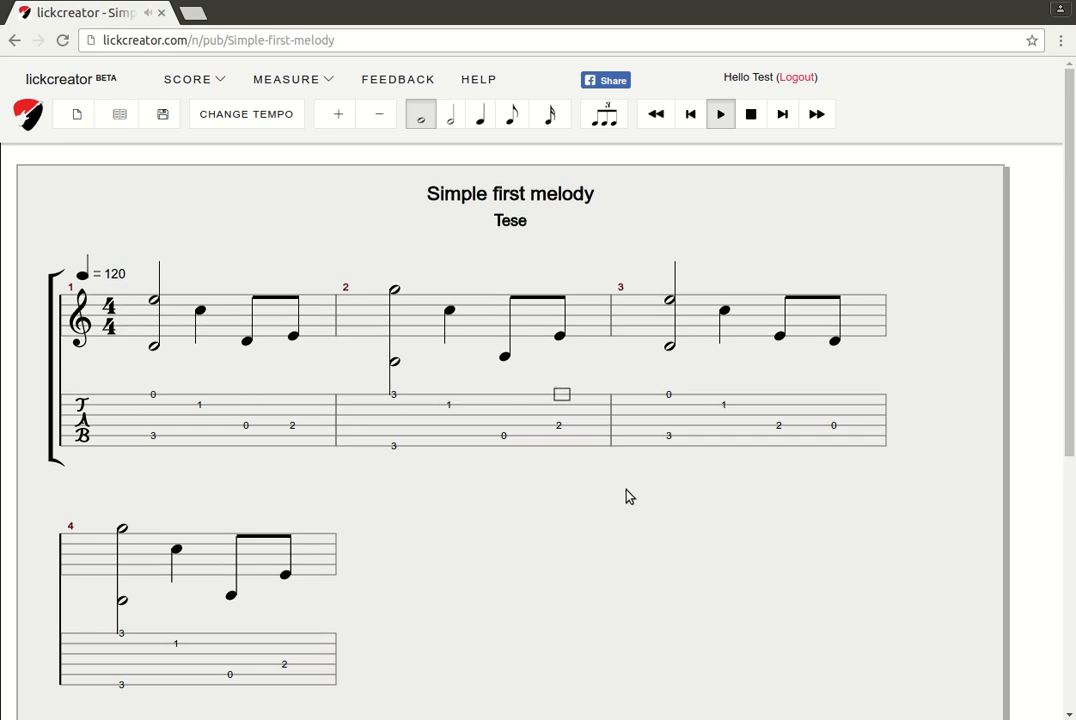
click(752, 115)
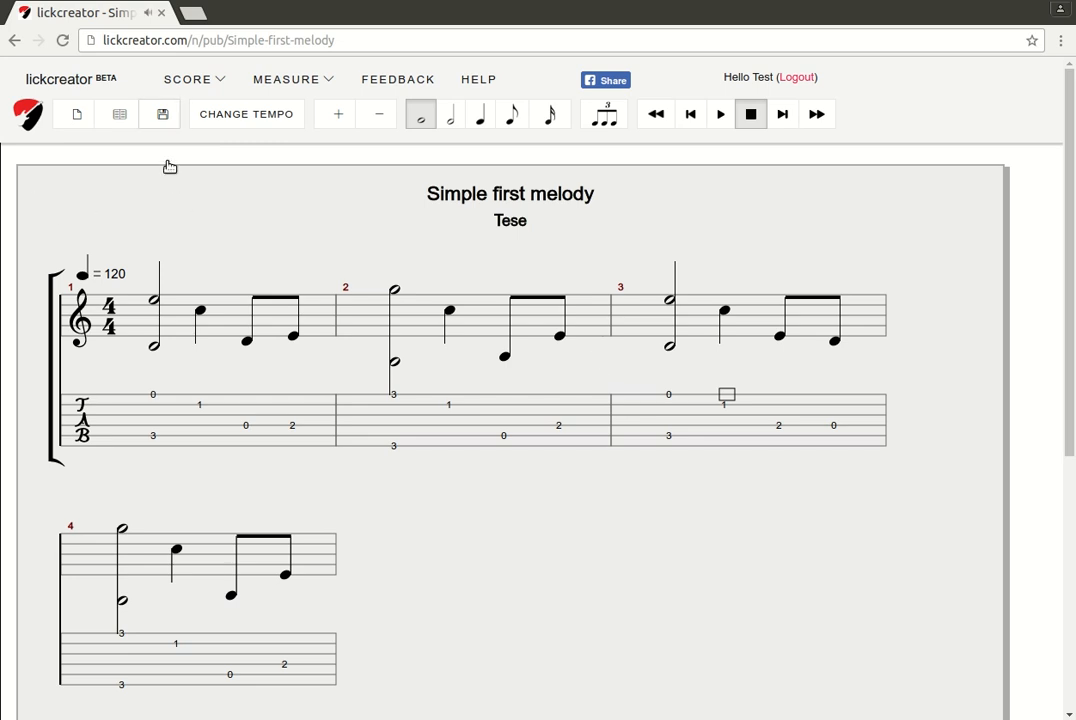
key(F5)
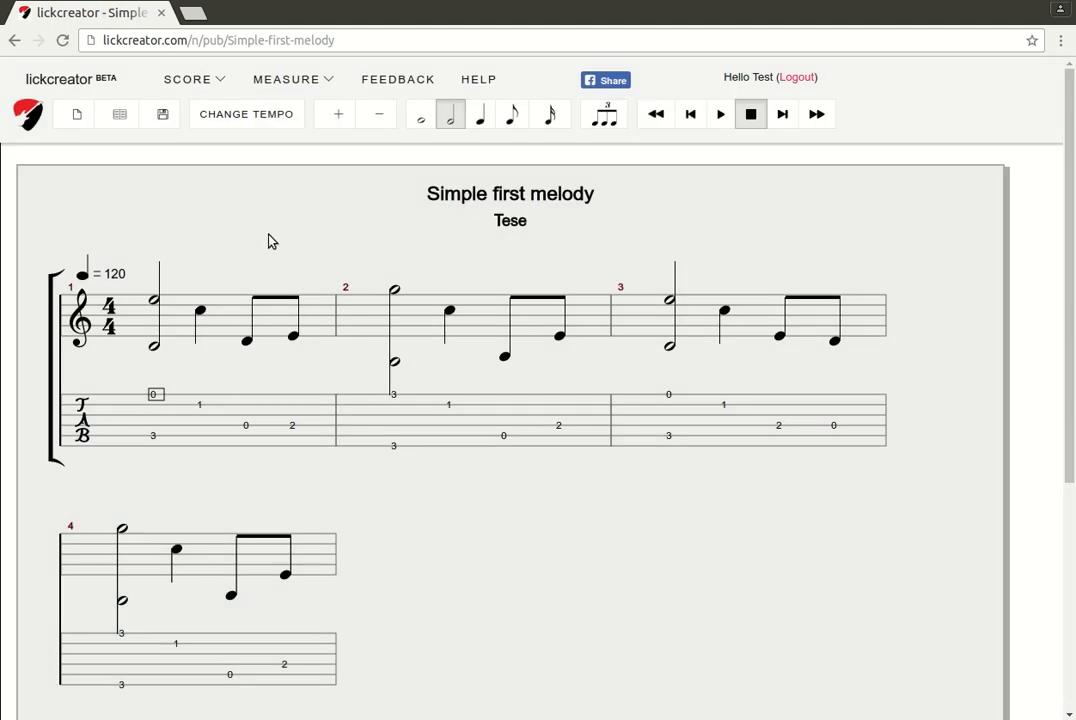
click(118, 114)
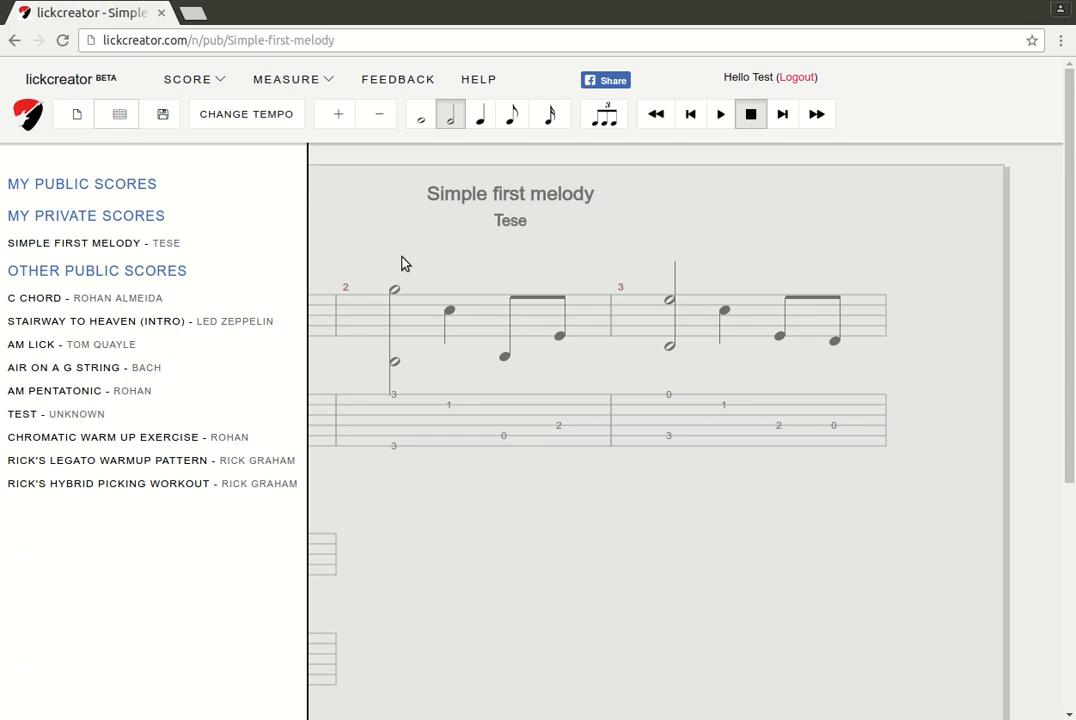
click(453, 279)
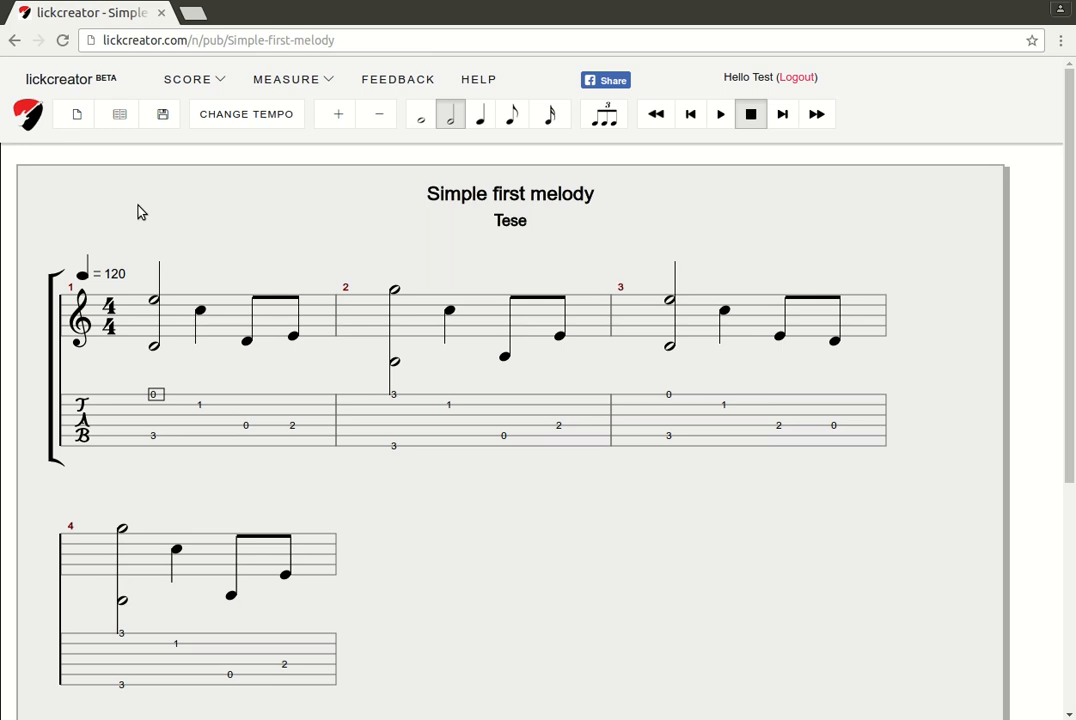
click(405, 128)
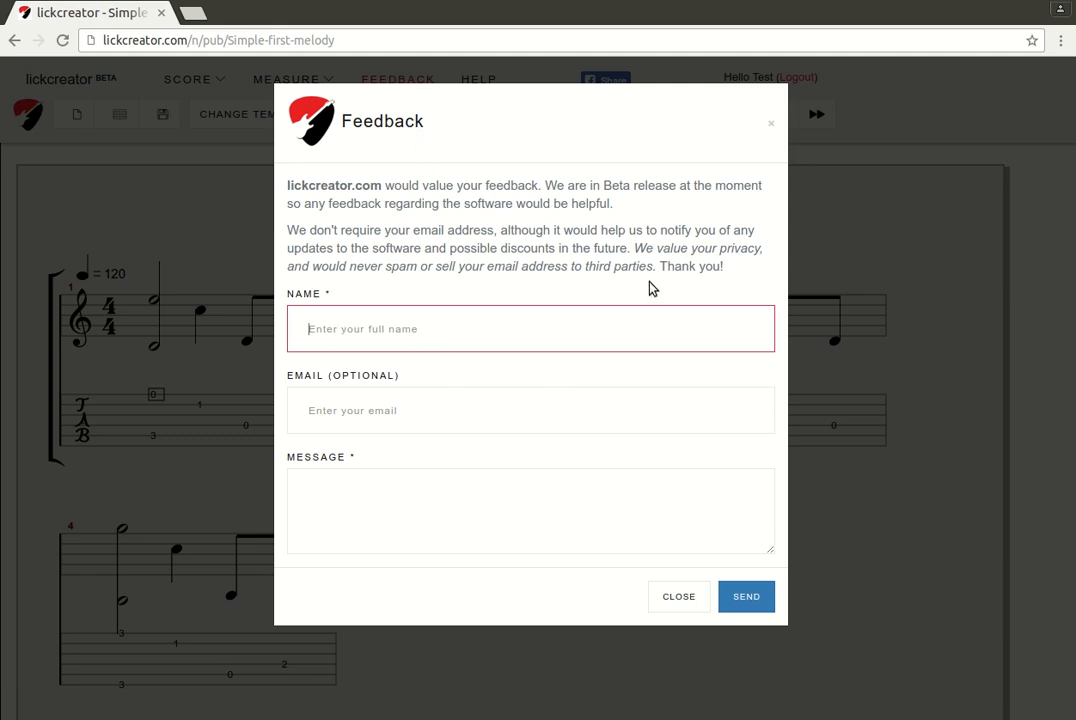
click(680, 645)
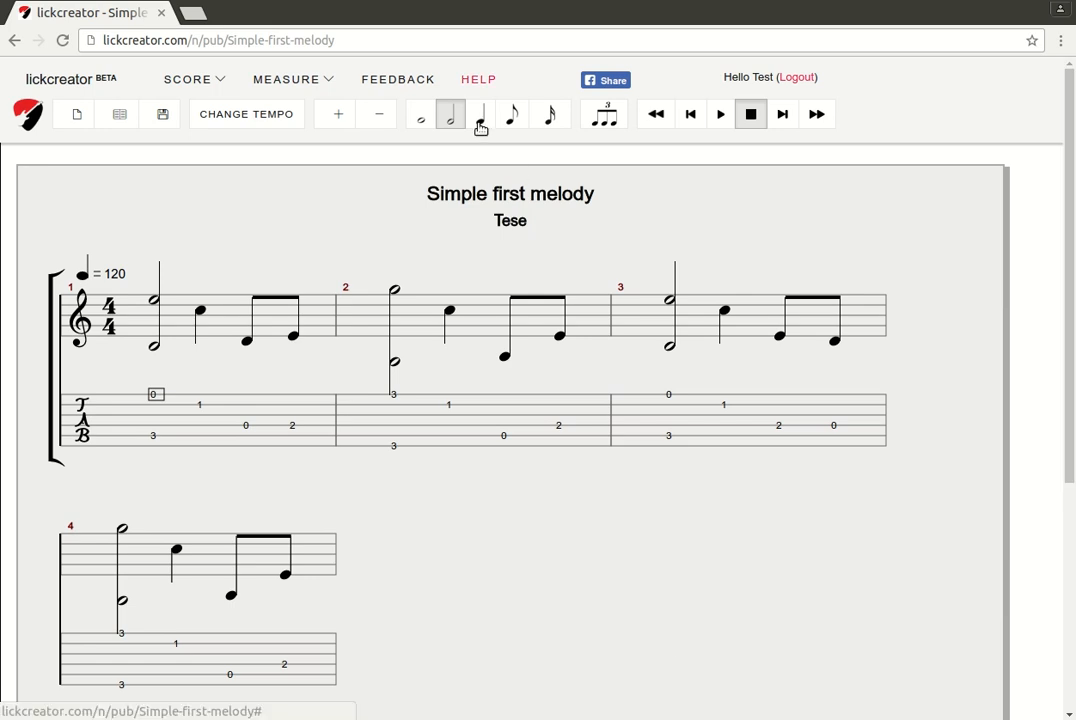
click(479, 80)
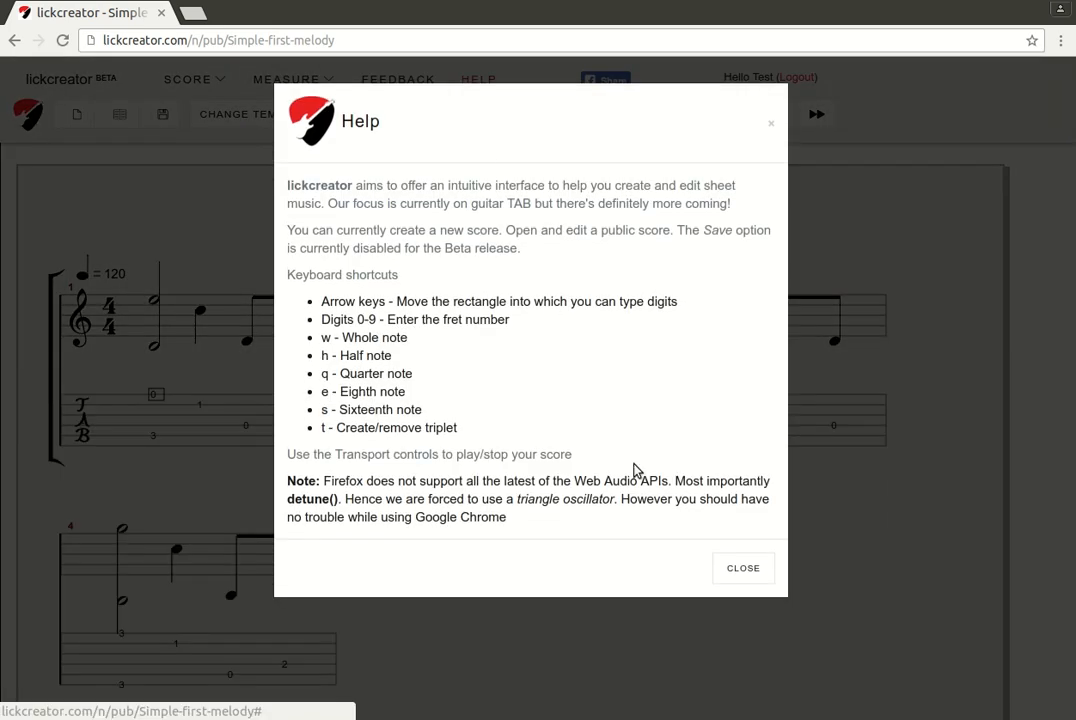
click(747, 624)
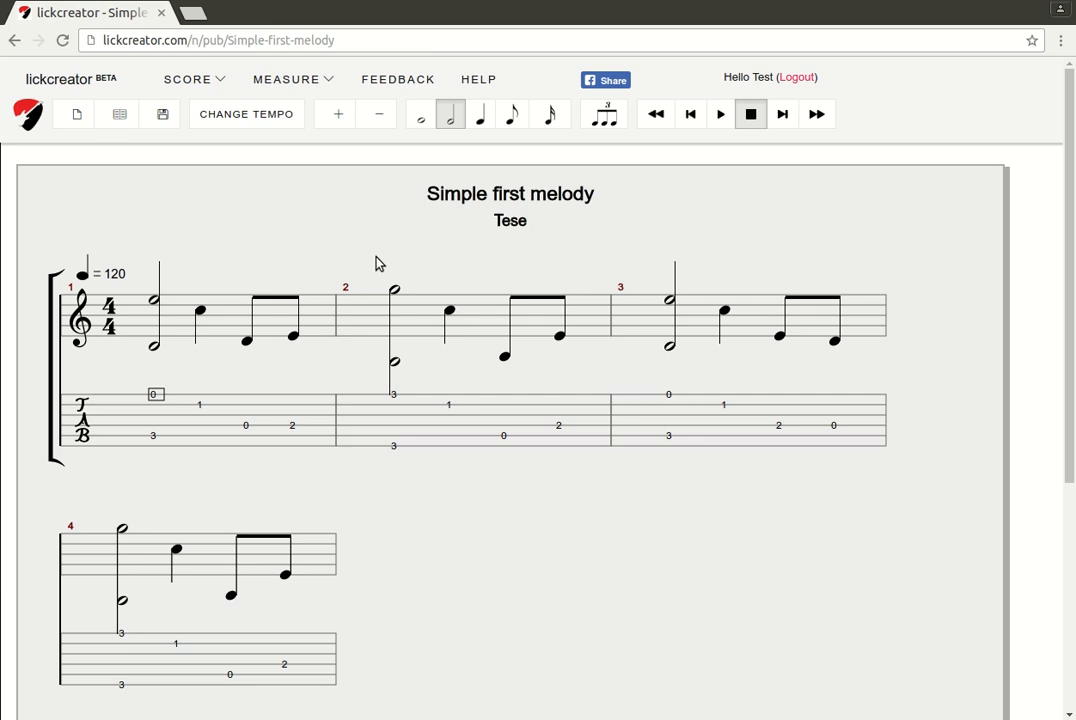